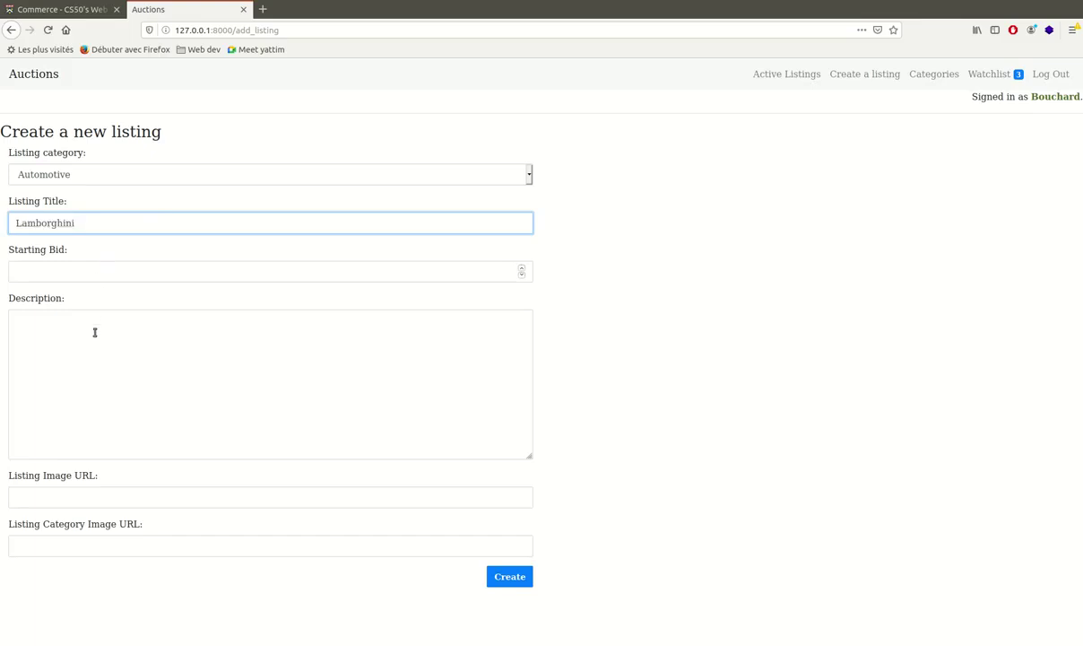
# Step: Enter a 27000 starting bid, a description and both image links, then submit the Lamborghini listing
pyautogui.click(67, 277)
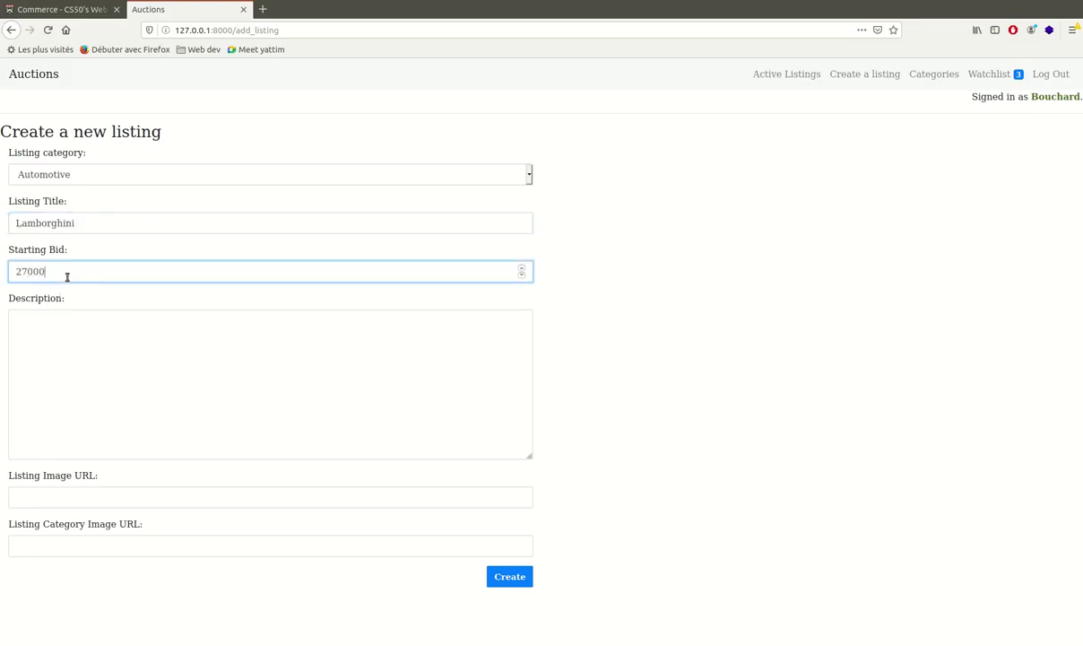
pyautogui.click(112, 373)
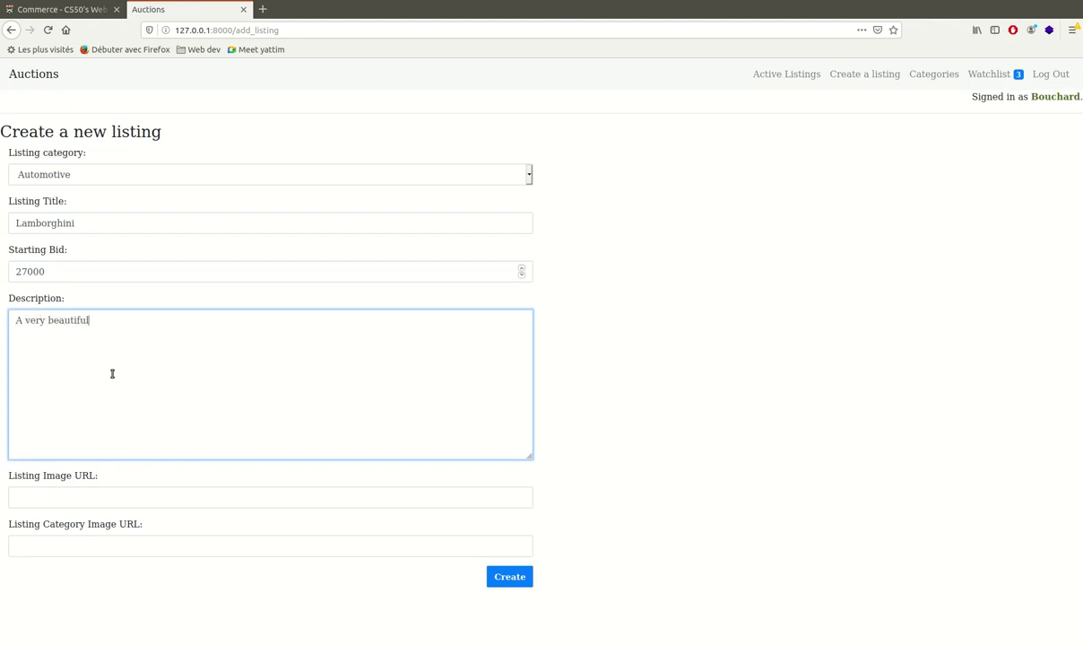
pyautogui.click(118, 499)
pyautogui.hotkey('ctrl', 'v')
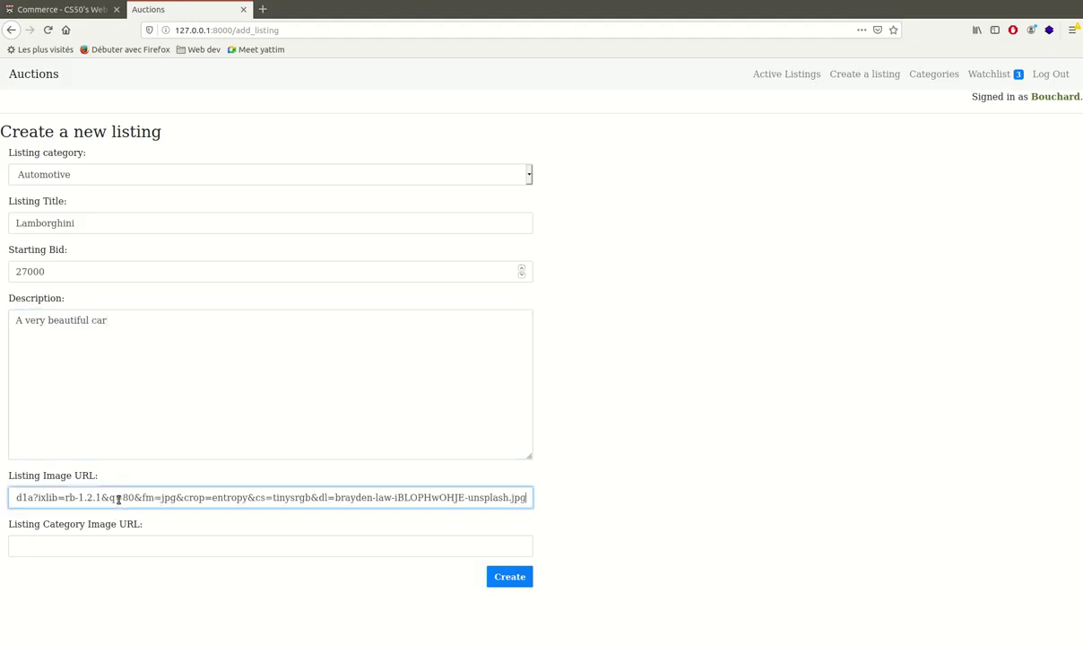
pyautogui.click(116, 549)
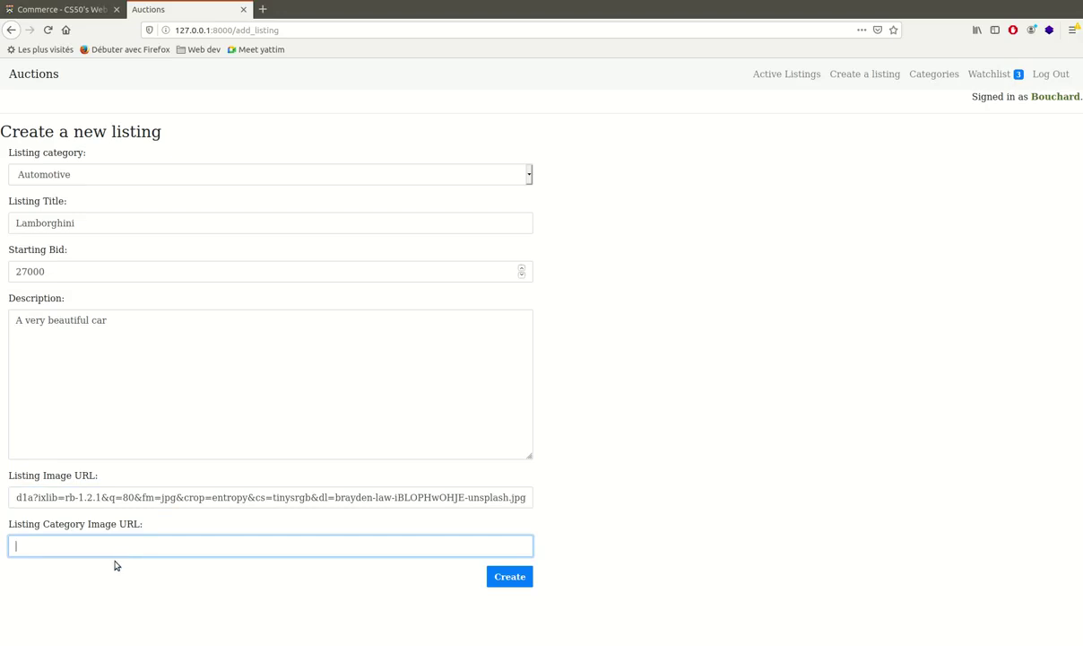
pyautogui.write('https://ilindia.idemitsu.com/brajeshkei/images/category/6_prd-det2.jpg')
pyautogui.click(507, 576)
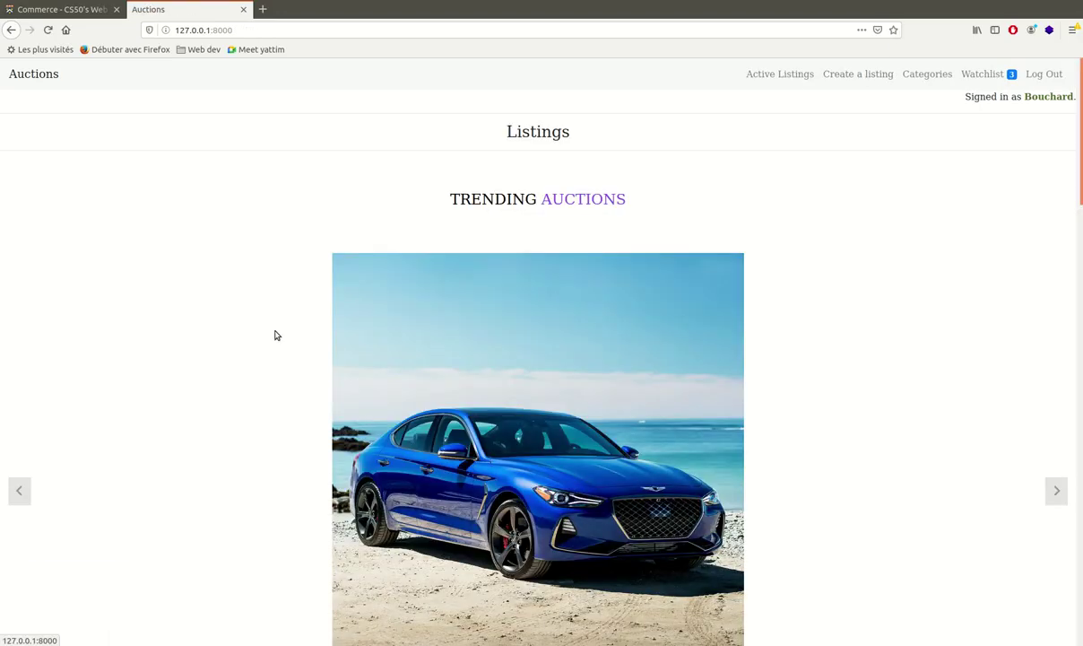
# Step: Scroll down the Listings page and open the Lamborghini listing's details
pyautogui.scroll(-4, 225, 328)
pyautogui.scroll(-15, 224, 328)
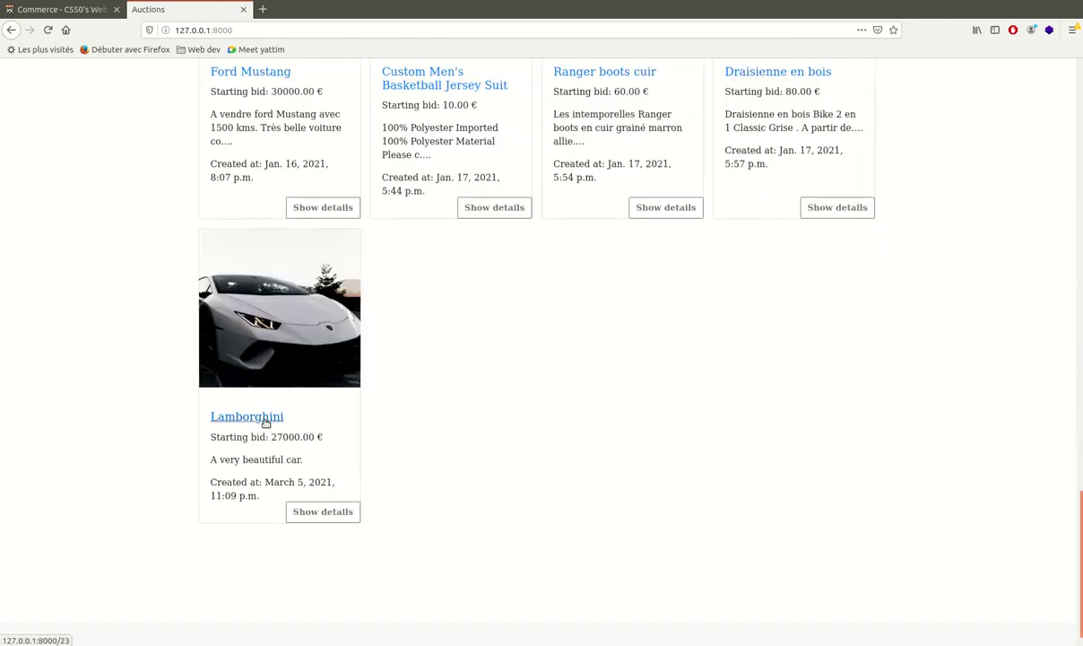
pyautogui.click(260, 417)
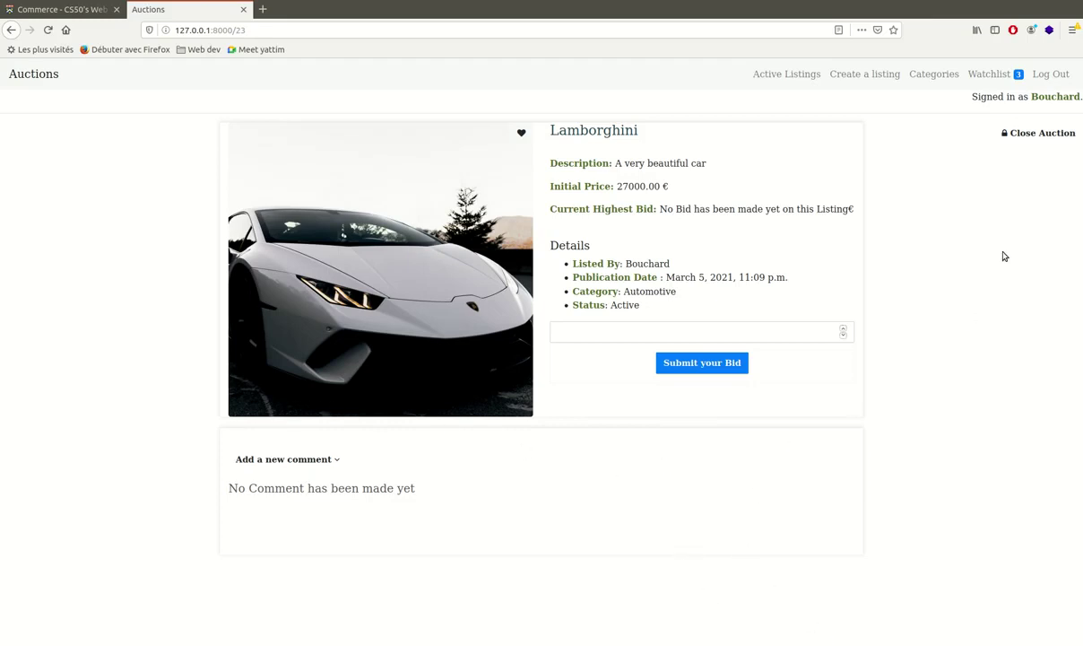
# Step: Sign out of the owner's account and sign in as samba
pyautogui.click(1057, 75)
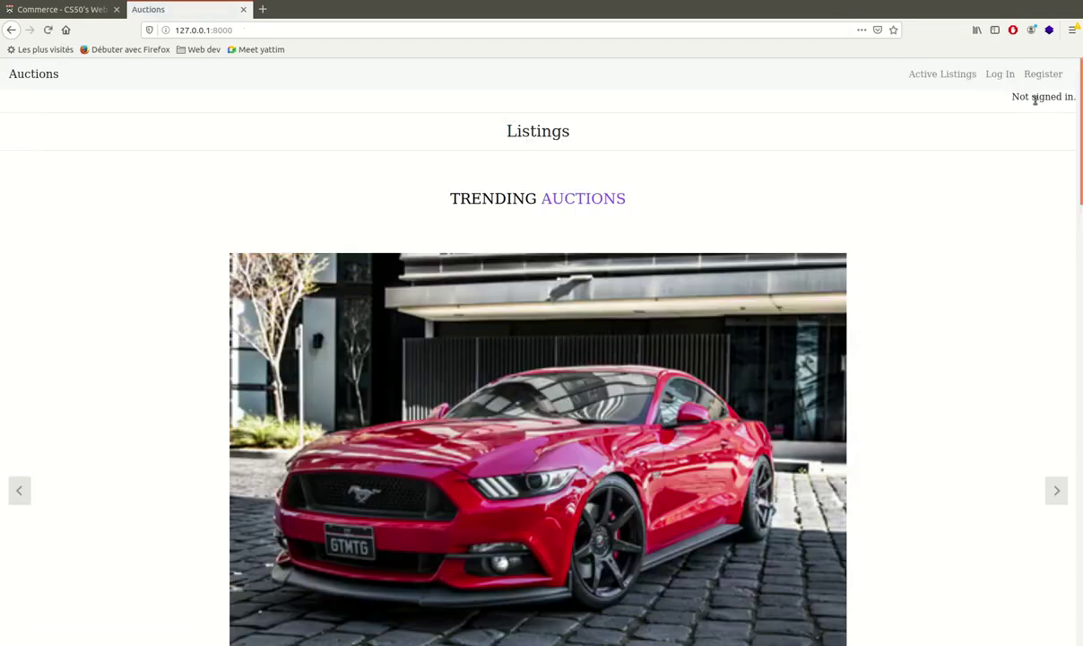
pyautogui.click(1000, 74)
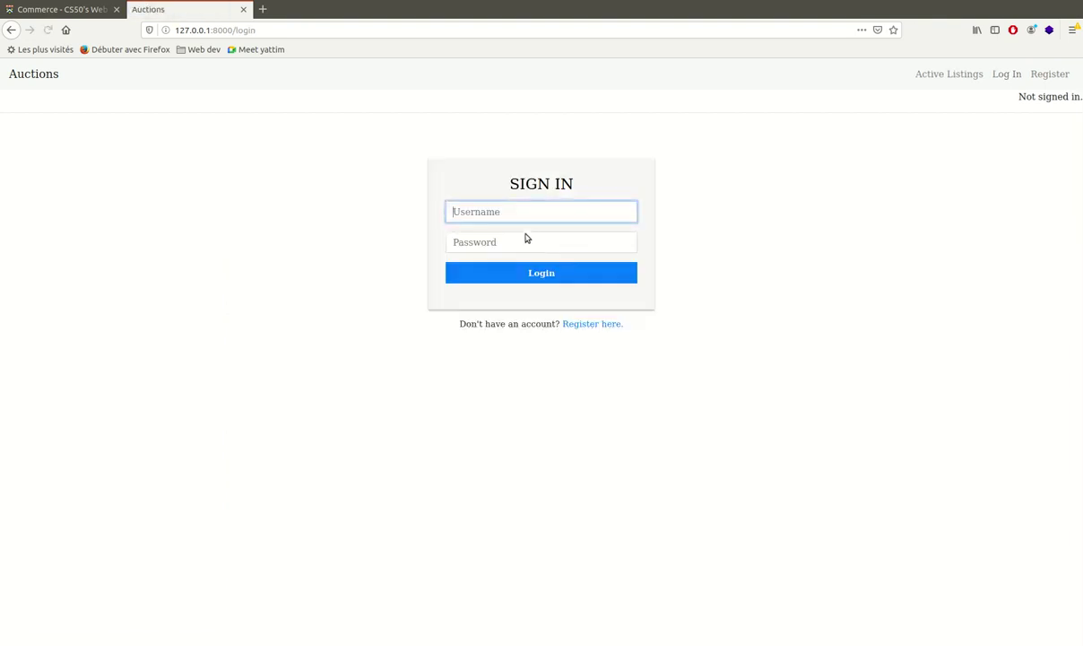
pyautogui.write('samba')
pyautogui.click(538, 274)
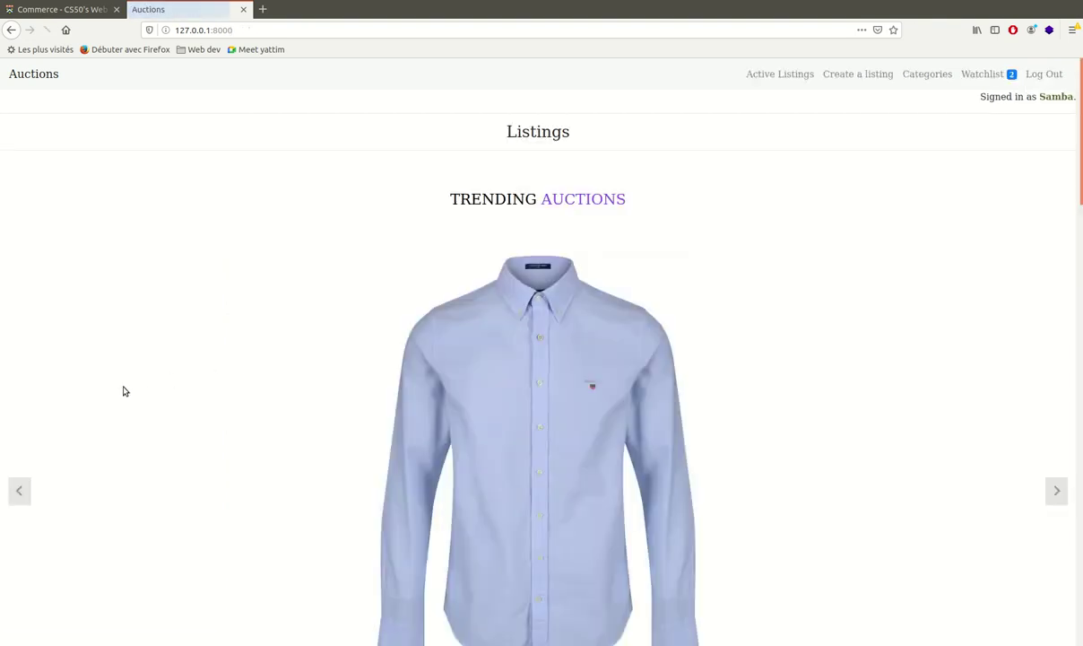
# Step: Open the Lamborghini listing, add it to the watchlist, then remove it again
pyautogui.scroll(-10, 129, 387)
pyautogui.scroll(-10, 170, 399)
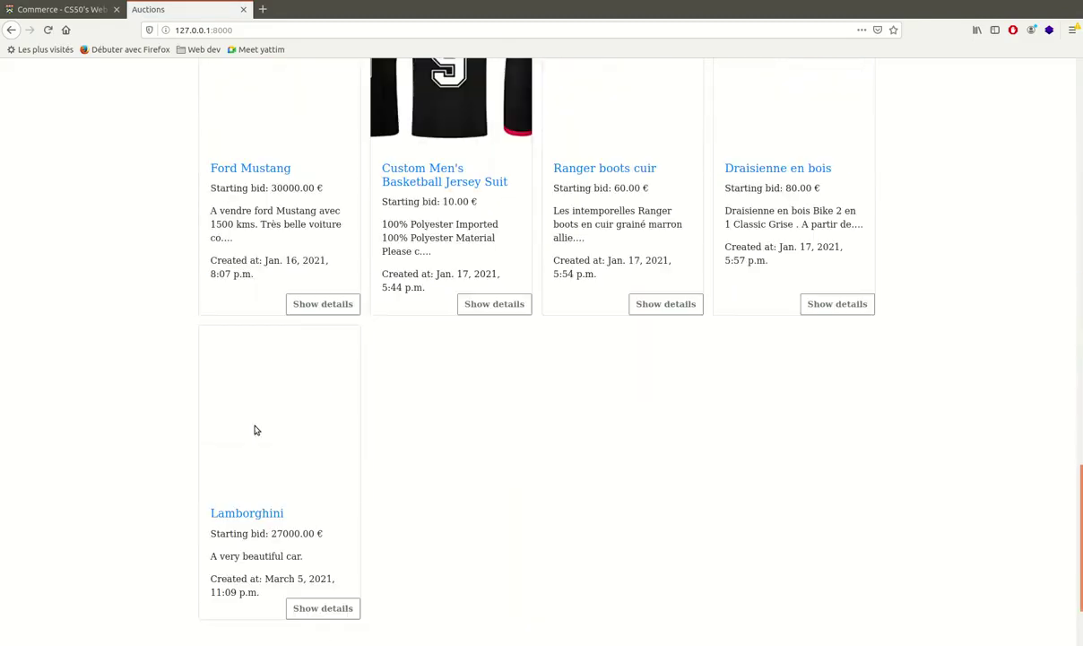
pyautogui.click(288, 403)
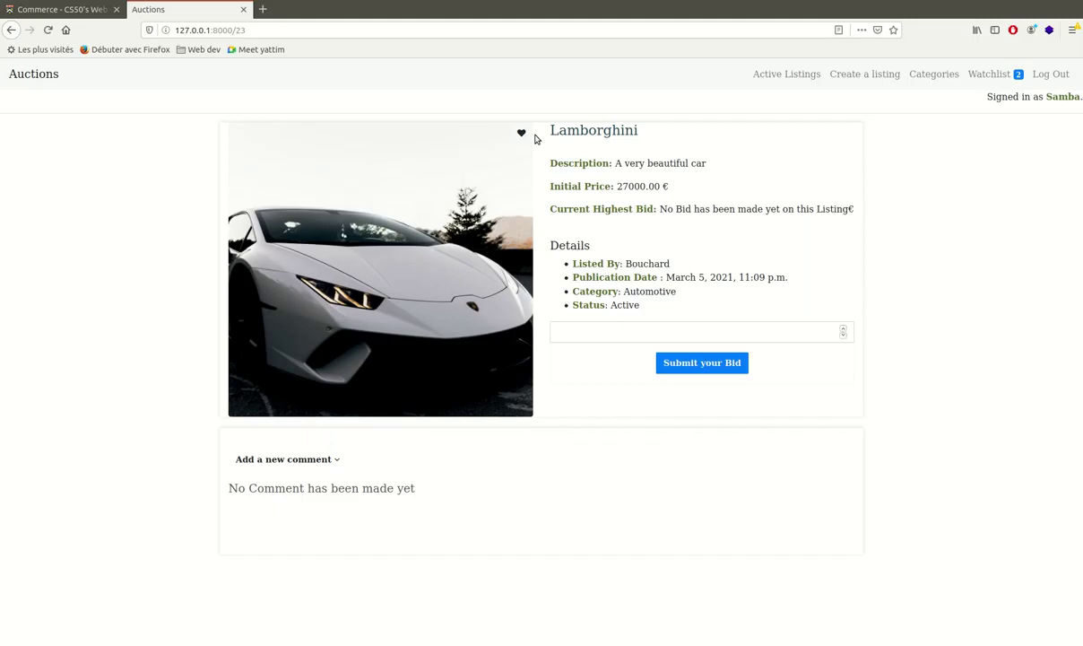
pyautogui.click(519, 133)
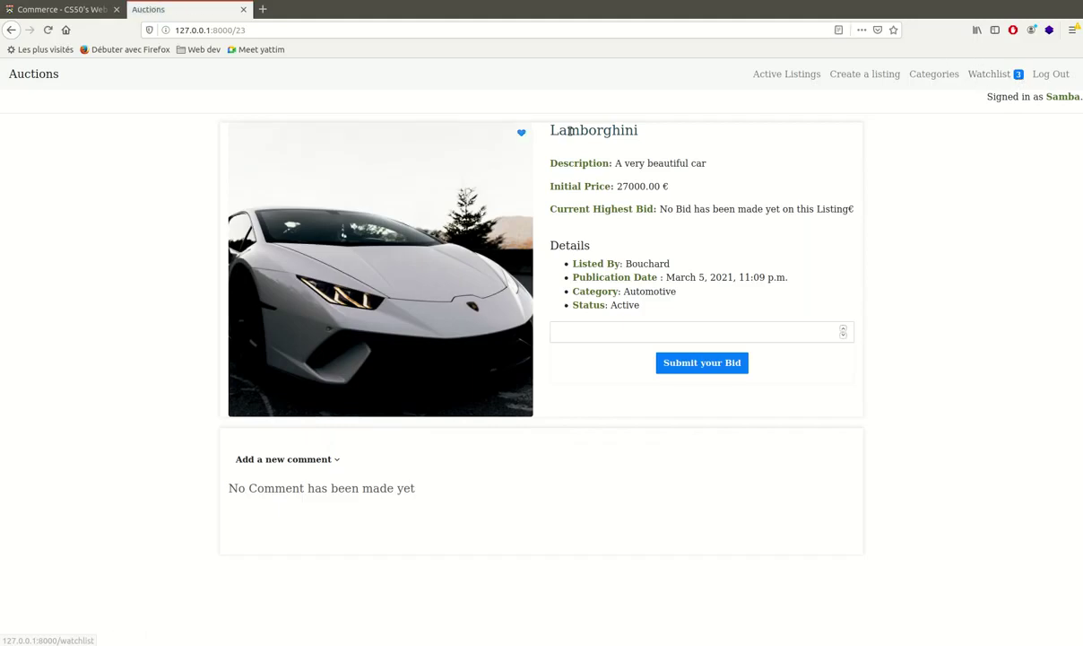
pyautogui.click(522, 134)
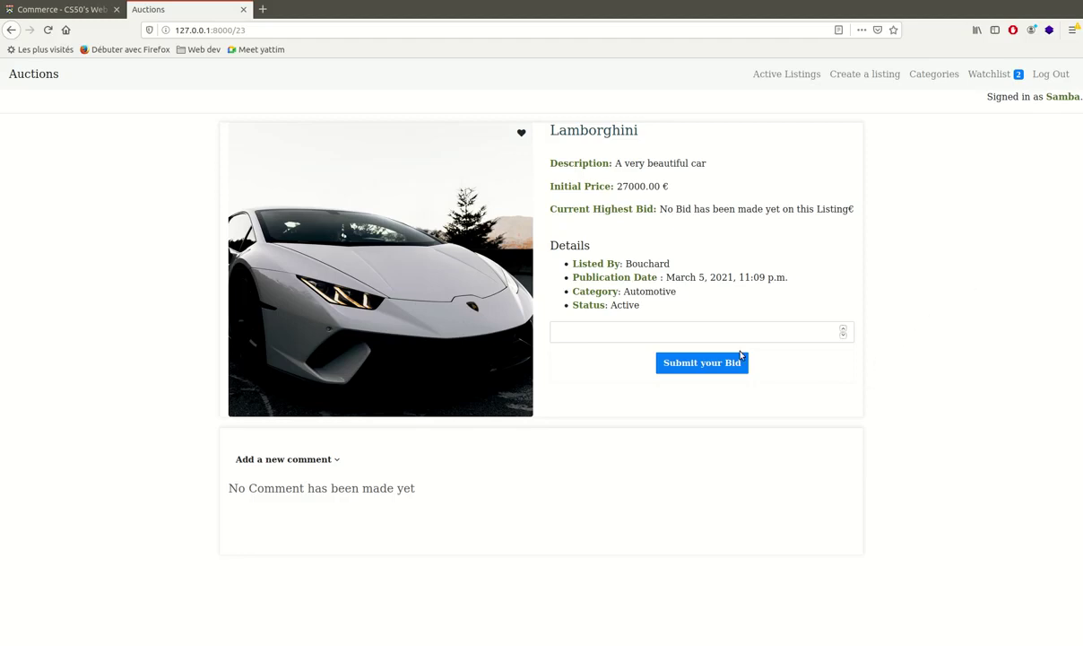
# Step: Submit a 25000 bid, which is rejected as below the starting bid
pyautogui.click(689, 330)
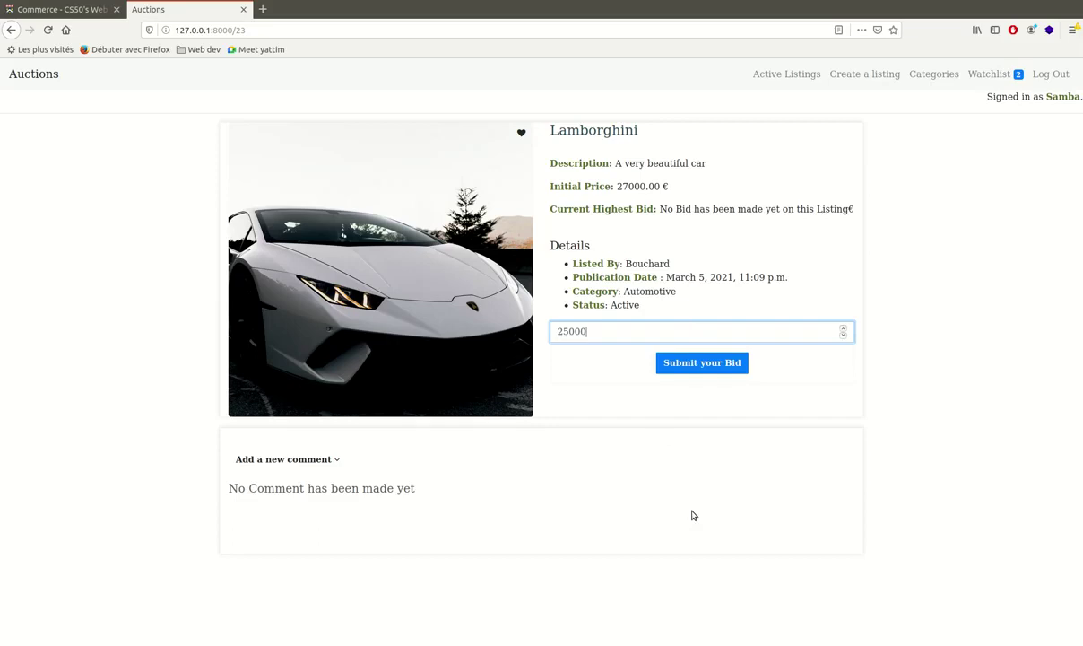
pyautogui.click(704, 362)
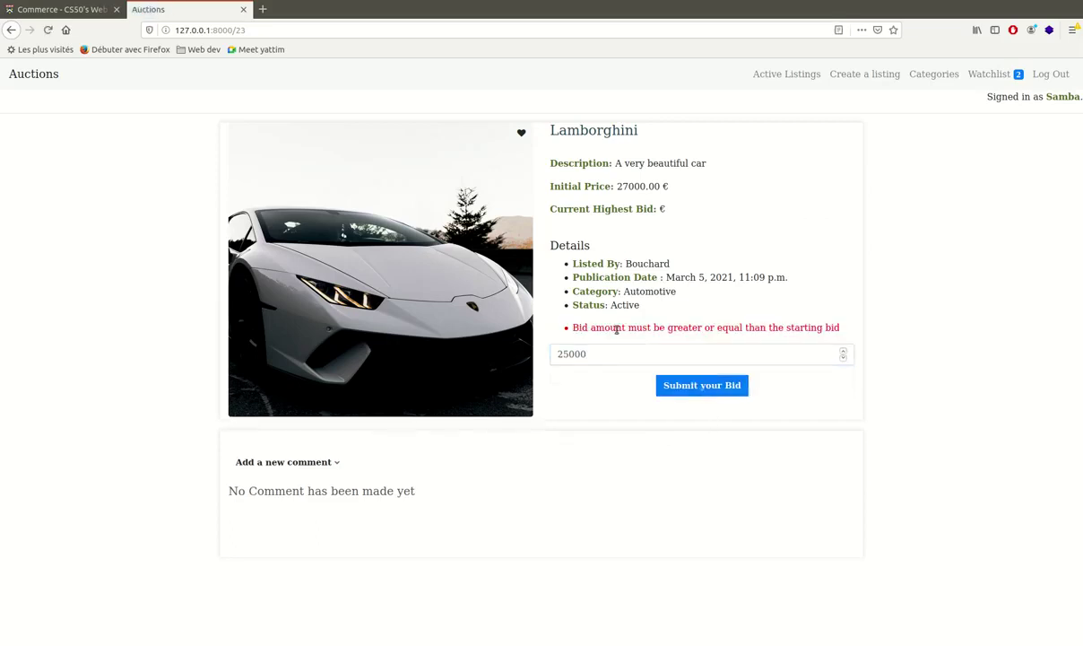
pyautogui.moveTo(579, 329); pyautogui.dragTo(841, 334)
# Step: Replace the amount with 30000 and submit it, making it the highest bid
pyautogui.moveTo(649, 353); pyautogui.dragTo(532, 356)
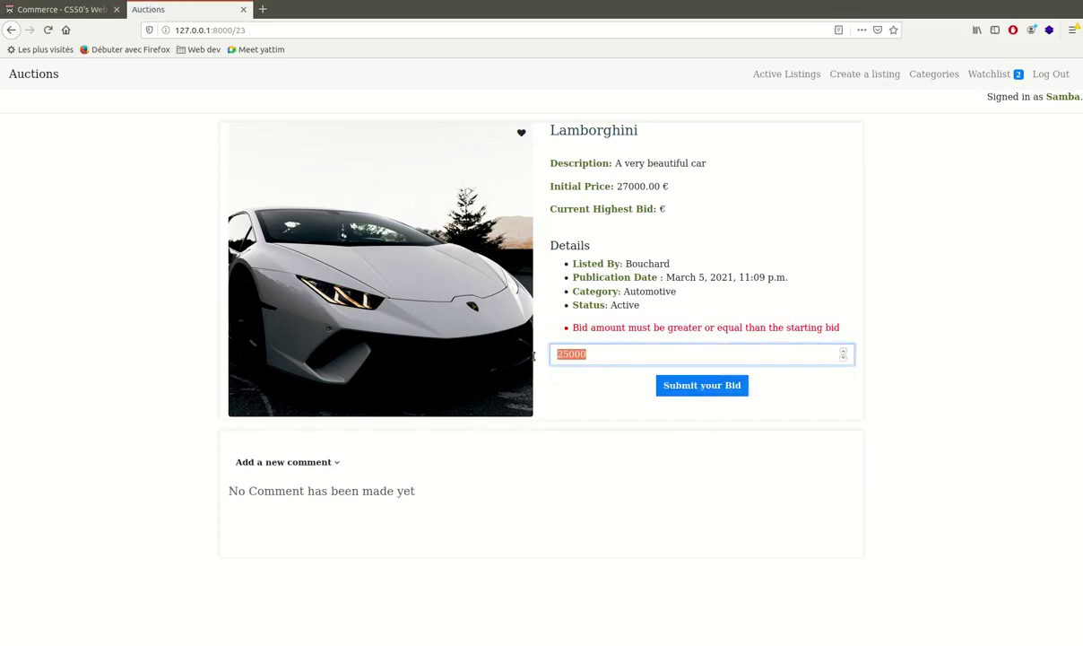
pyautogui.write('30')
pyautogui.click(706, 388)
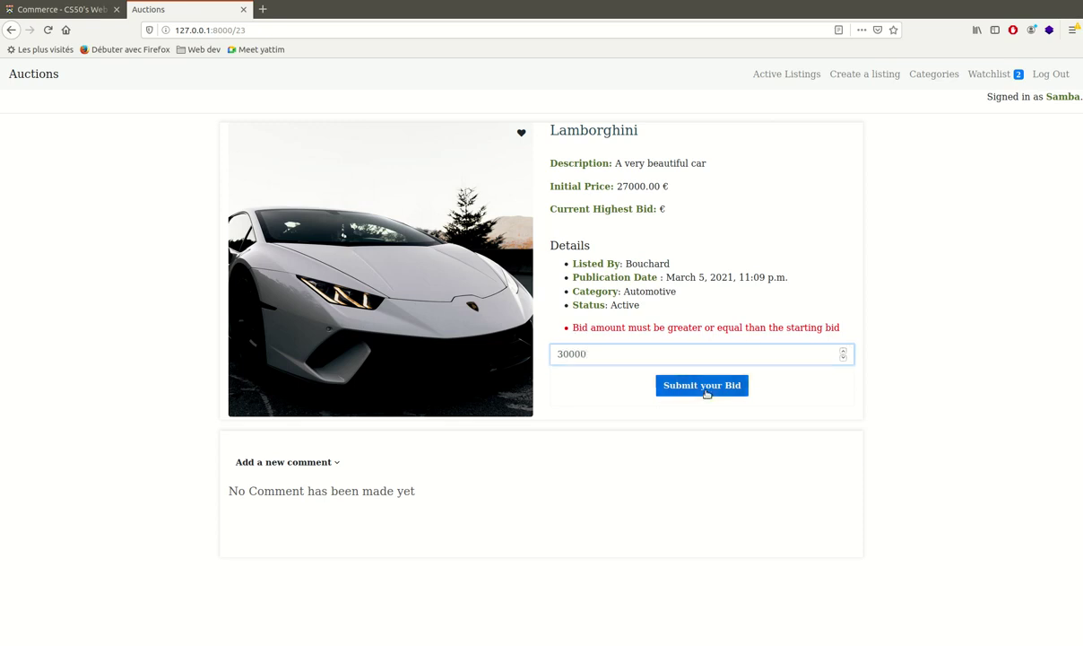
pyautogui.moveTo(685, 211); pyautogui.dragTo(715, 206)
pyautogui.click(698, 209)
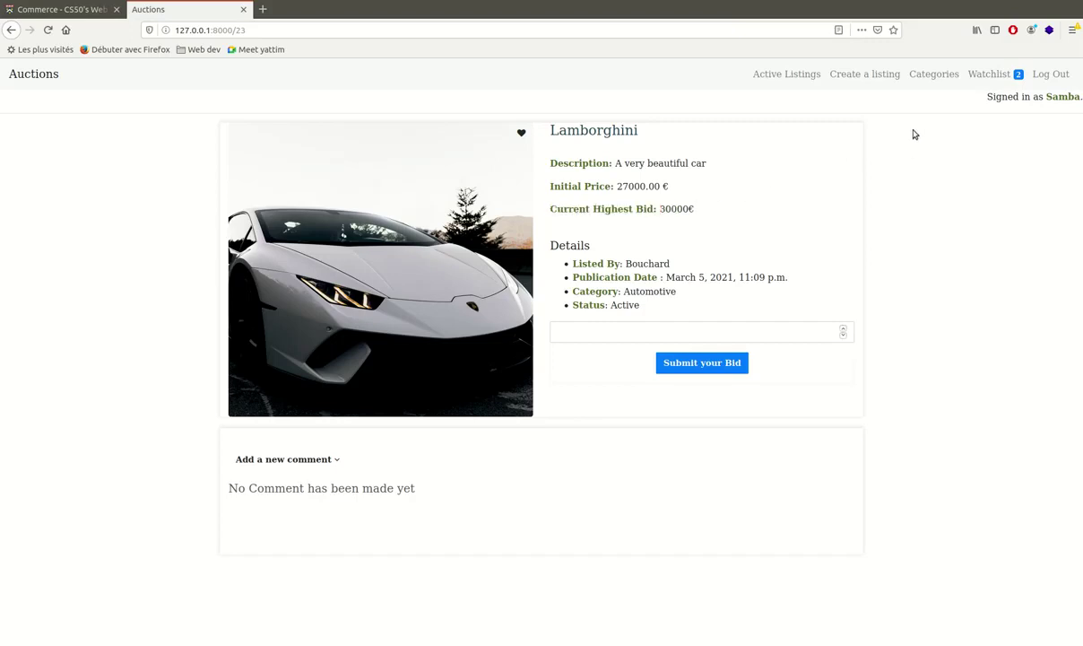
# Step: Sign out of the bidder's account and sign back in as the listing's owner
pyautogui.click(1055, 76)
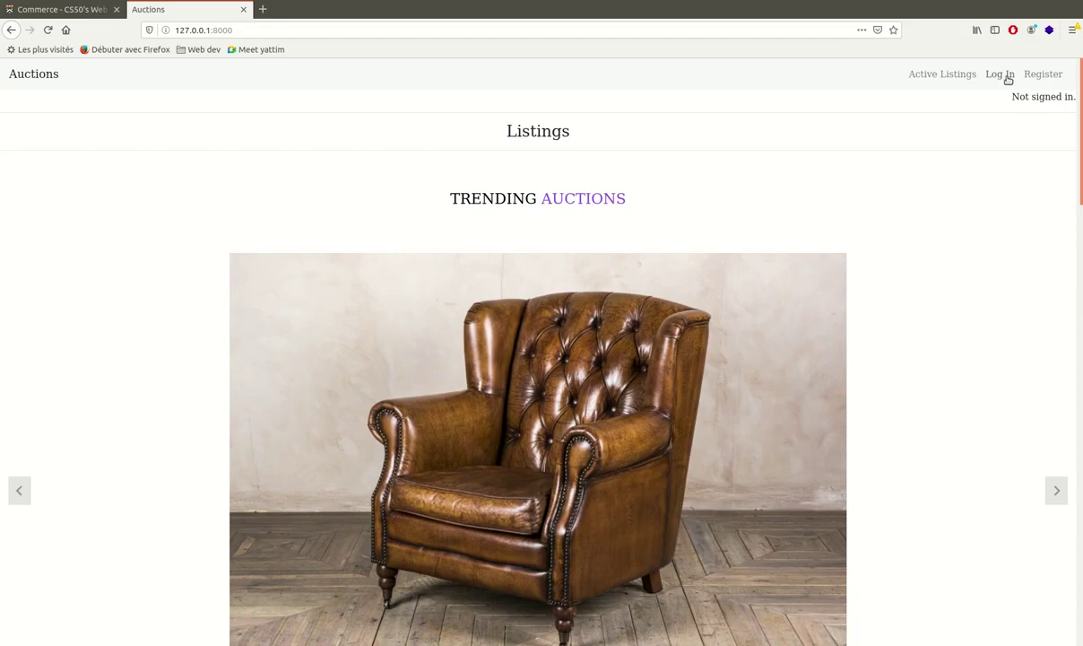
pyautogui.click(1001, 75)
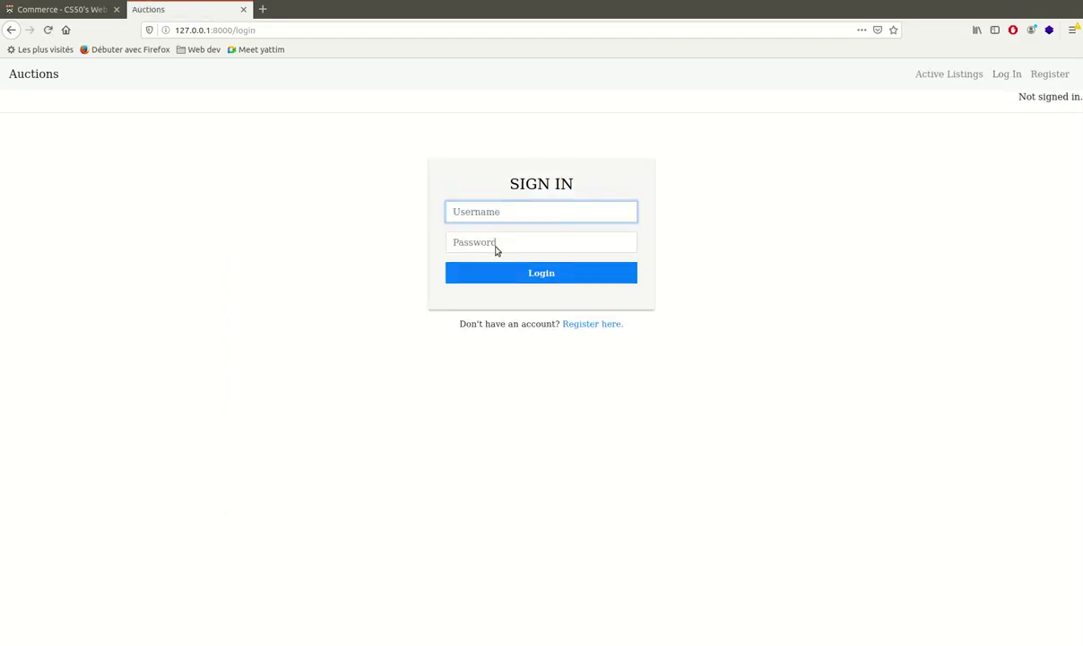
pyautogui.click(542, 274)
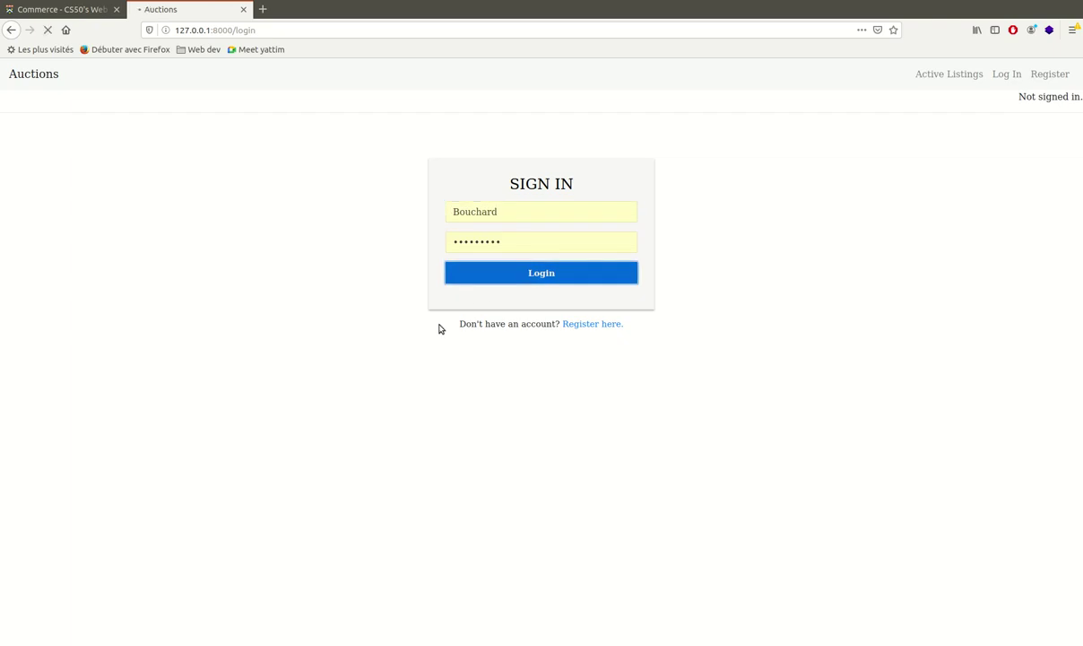
# Step: Close the Lamborghini auction so it reads Closed, then sign out to the sign-in page
pyautogui.scroll(-8, 273, 443)
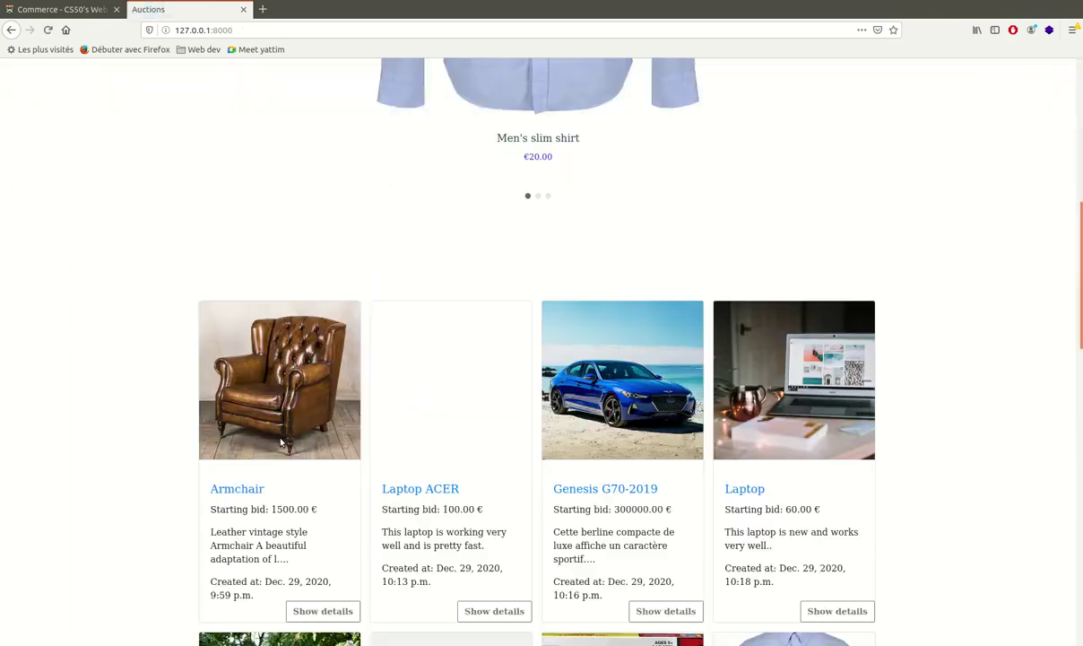
pyautogui.scroll(-10, 286, 441)
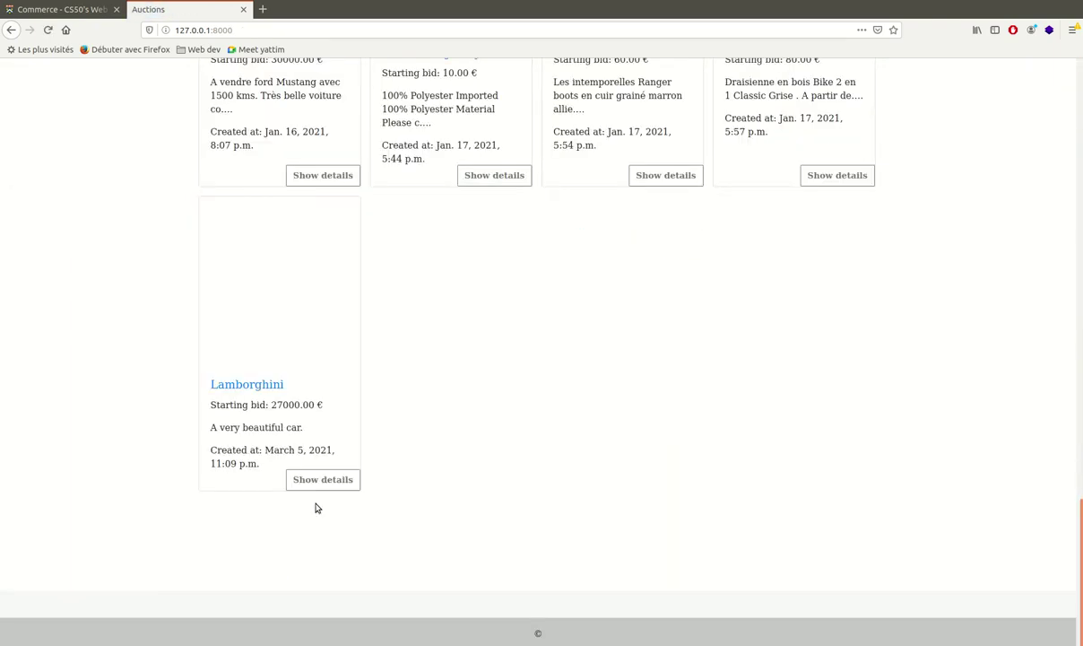
pyautogui.click(285, 324)
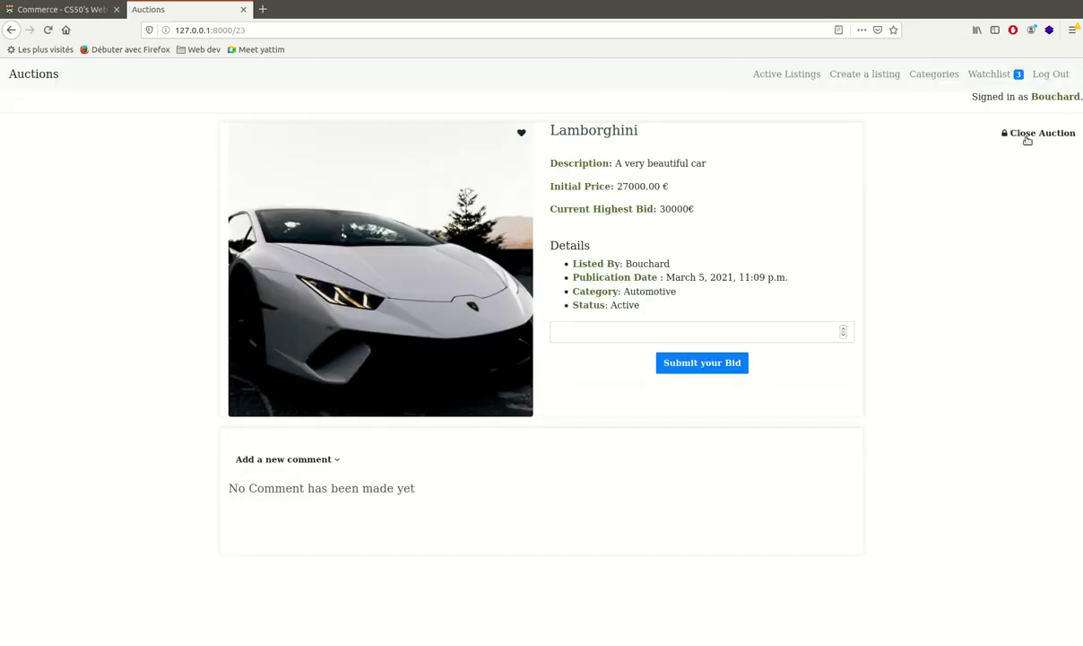
pyautogui.click(1027, 136)
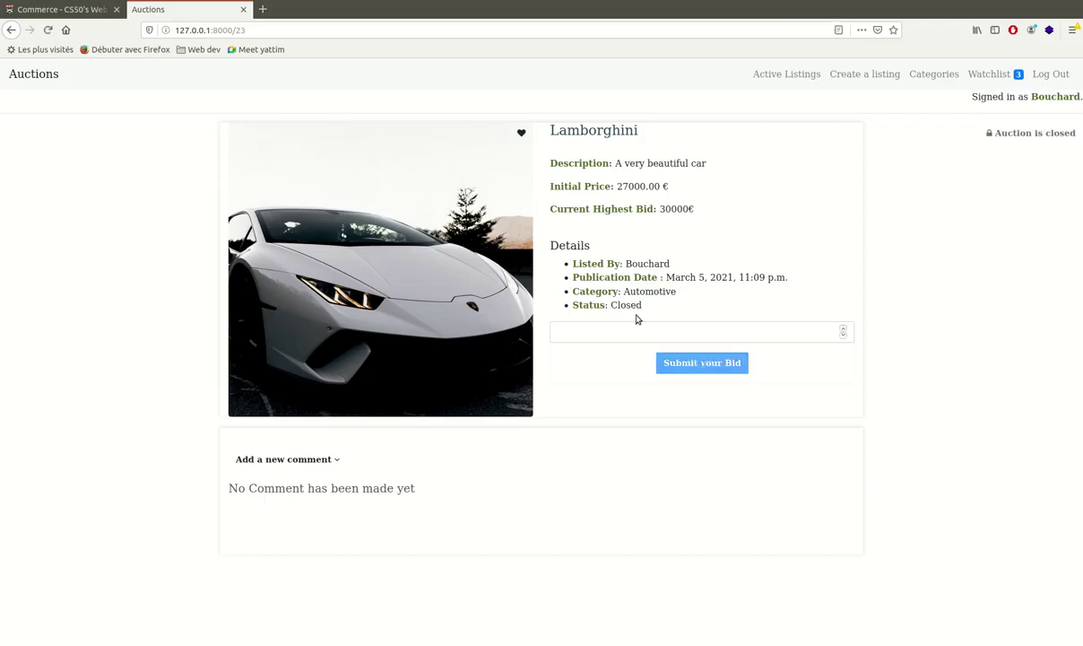
pyautogui.moveTo(619, 306); pyautogui.dragTo(665, 309)
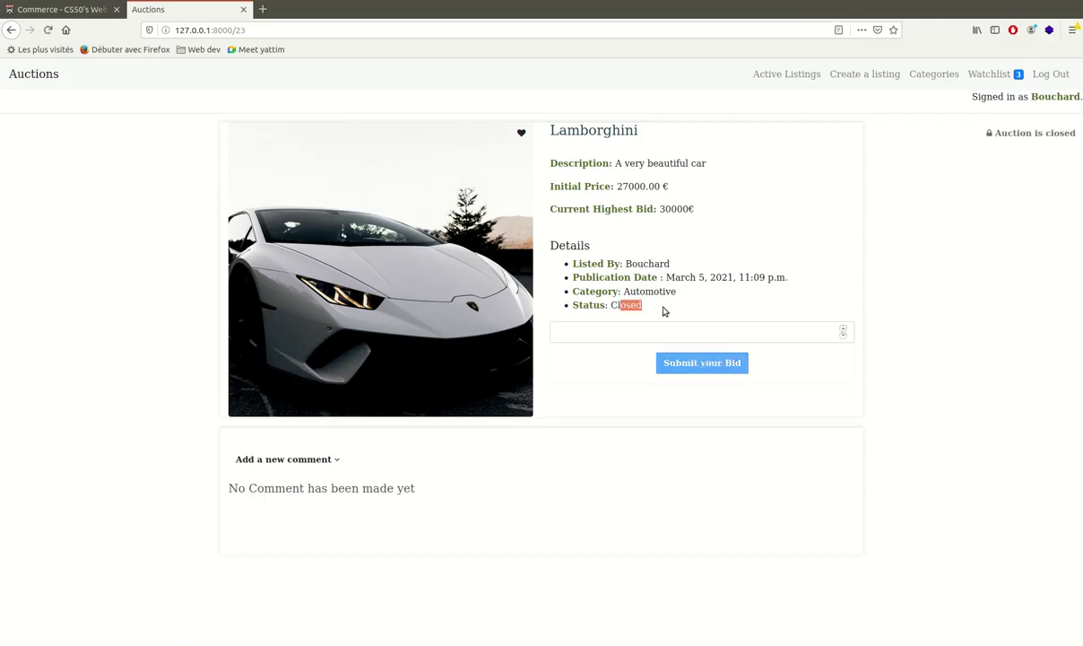
pyautogui.click(1051, 75)
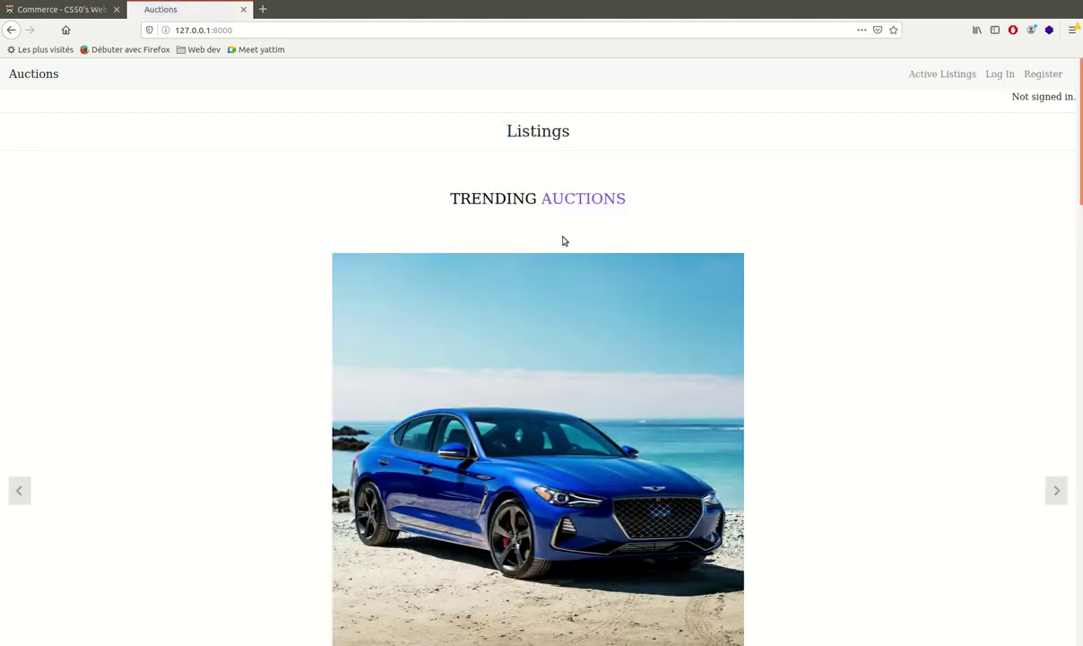
pyautogui.click(999, 75)
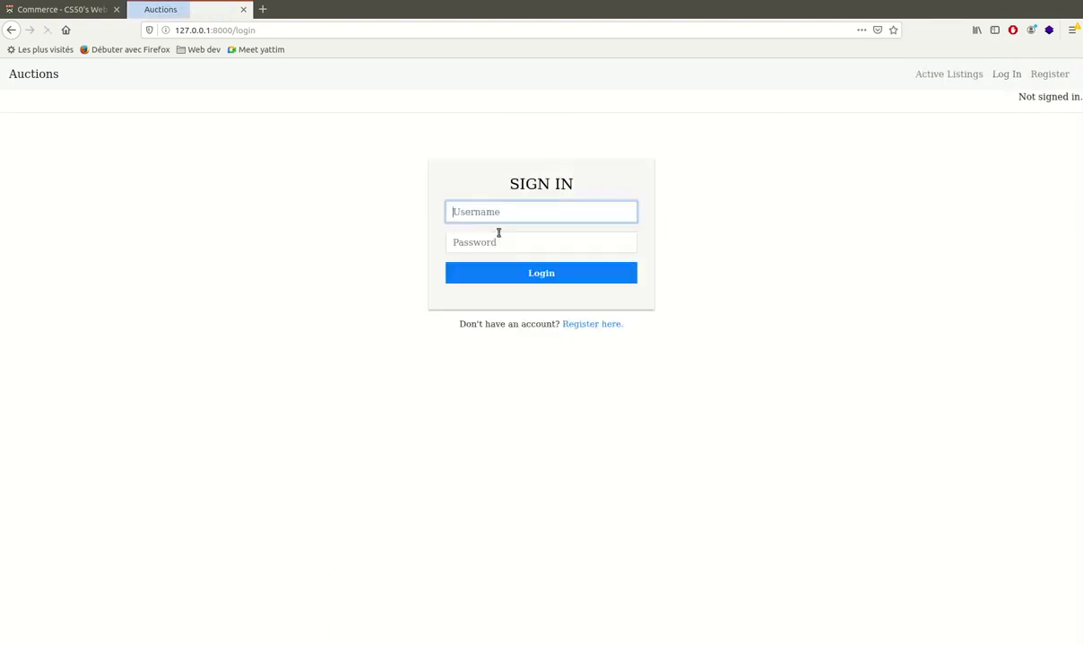
# Step: Replace the autofilled username with the other saved login and sign in
pyautogui.click(508, 233)
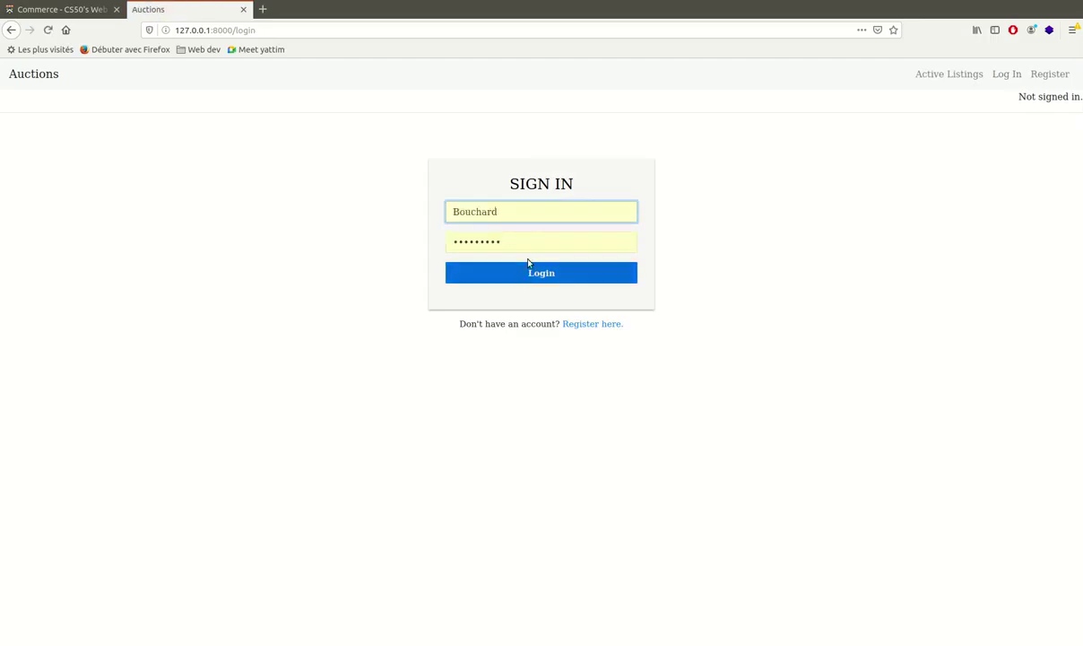
pyautogui.moveTo(507, 215); pyautogui.dragTo(411, 214)
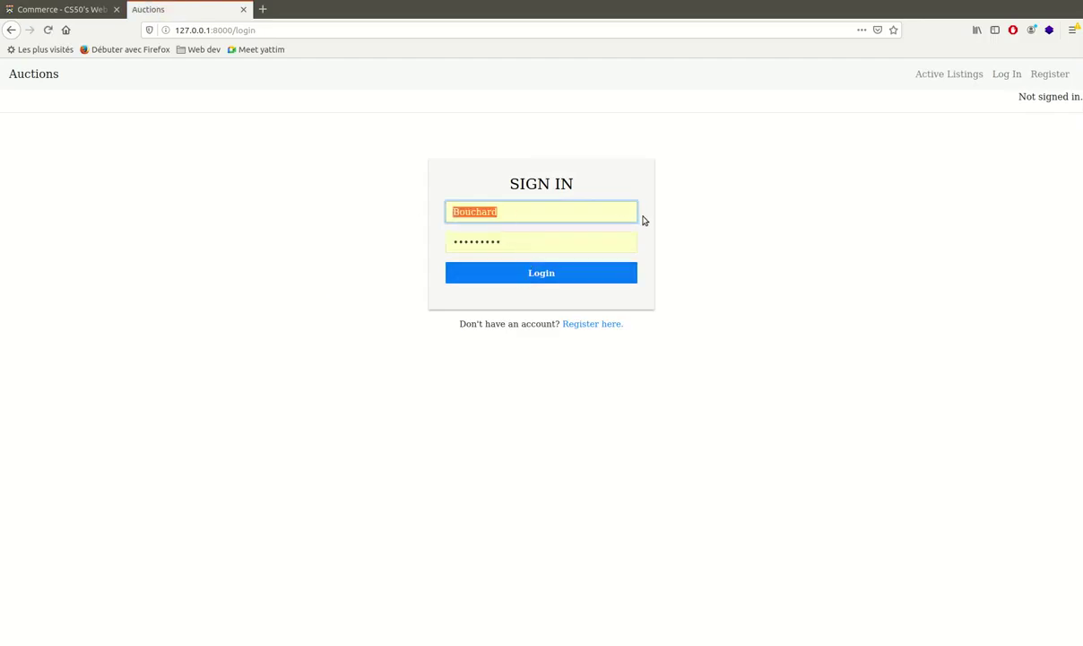
pyautogui.press('BackSpace')
pyautogui.press('Down')
pyautogui.press('Return')
pyautogui.click(534, 273)
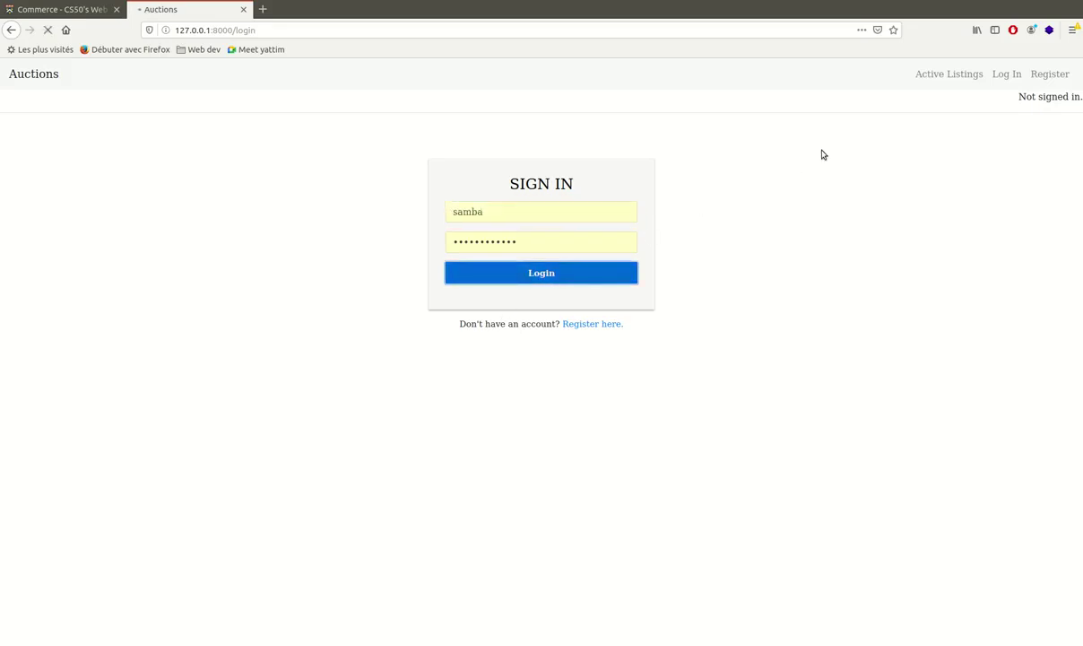
# Step: Scroll the listings and open the closed Lamborghini listing
pyautogui.scroll(-10, 858, 252)
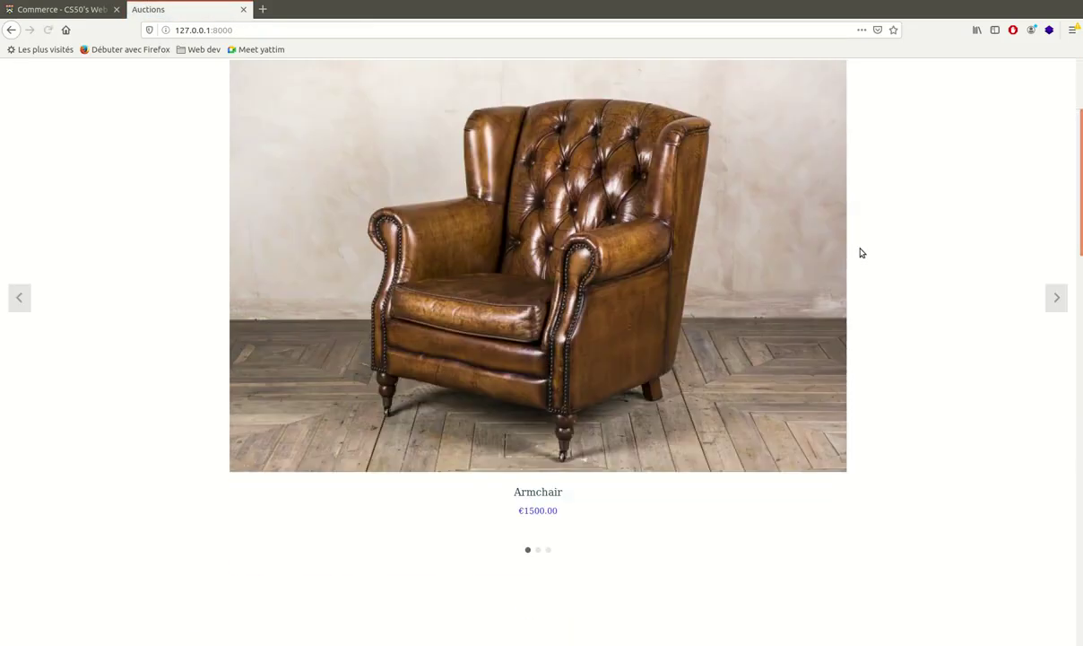
pyautogui.scroll(-10, 811, 233)
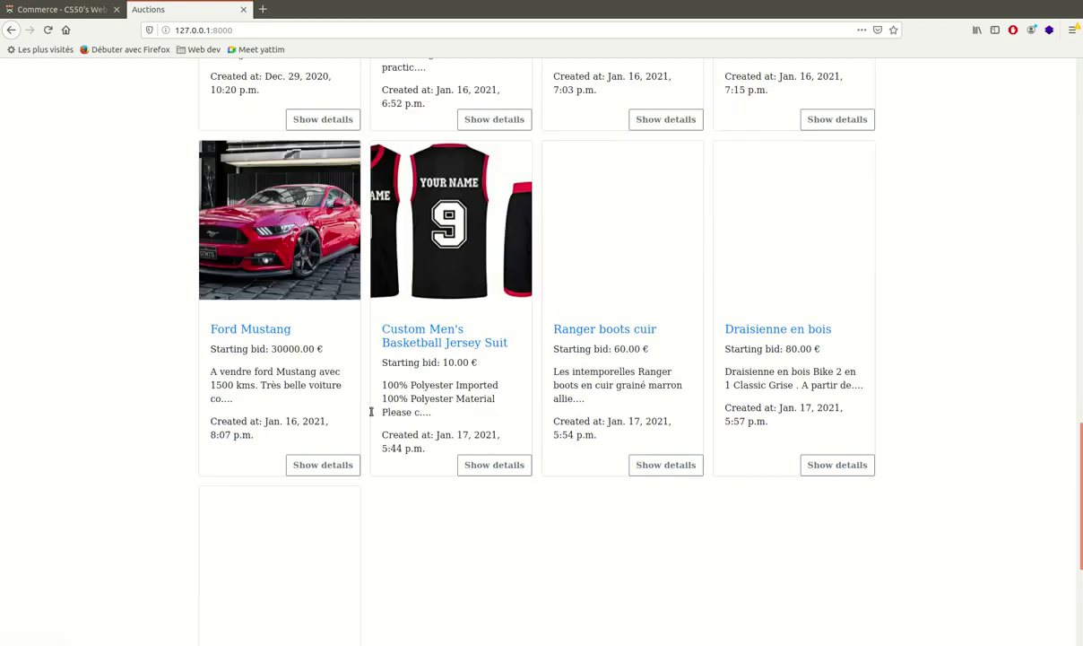
pyautogui.click(349, 531)
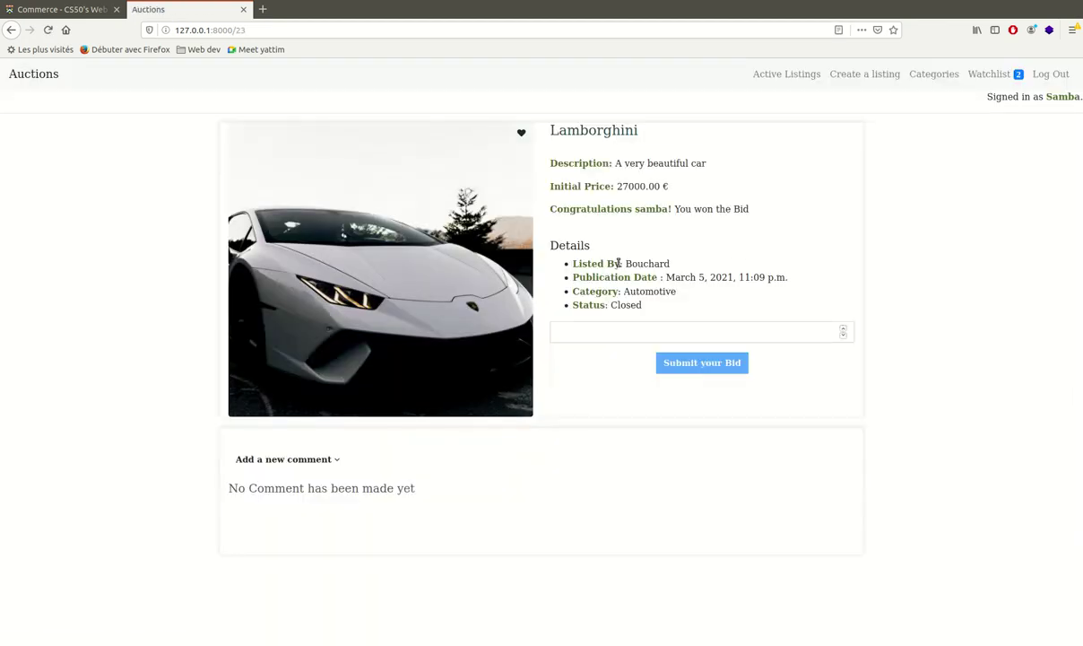
# Step: Expand the new comment form and title the comment 'Awesome'
pyautogui.moveTo(543, 208); pyautogui.dragTo(763, 216)
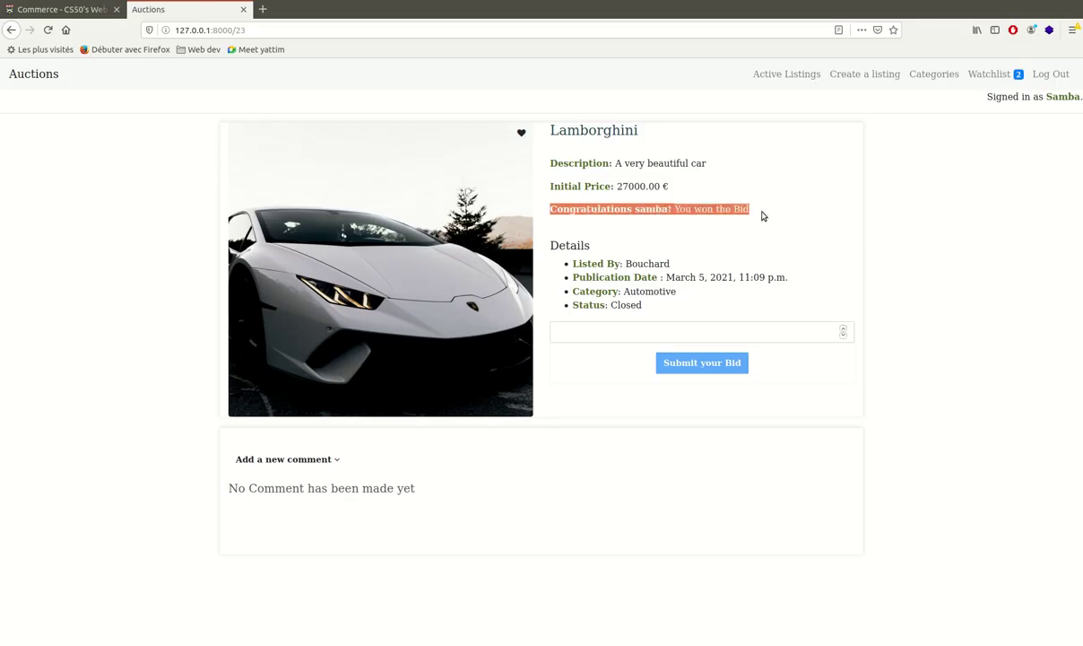
pyautogui.click(767, 218)
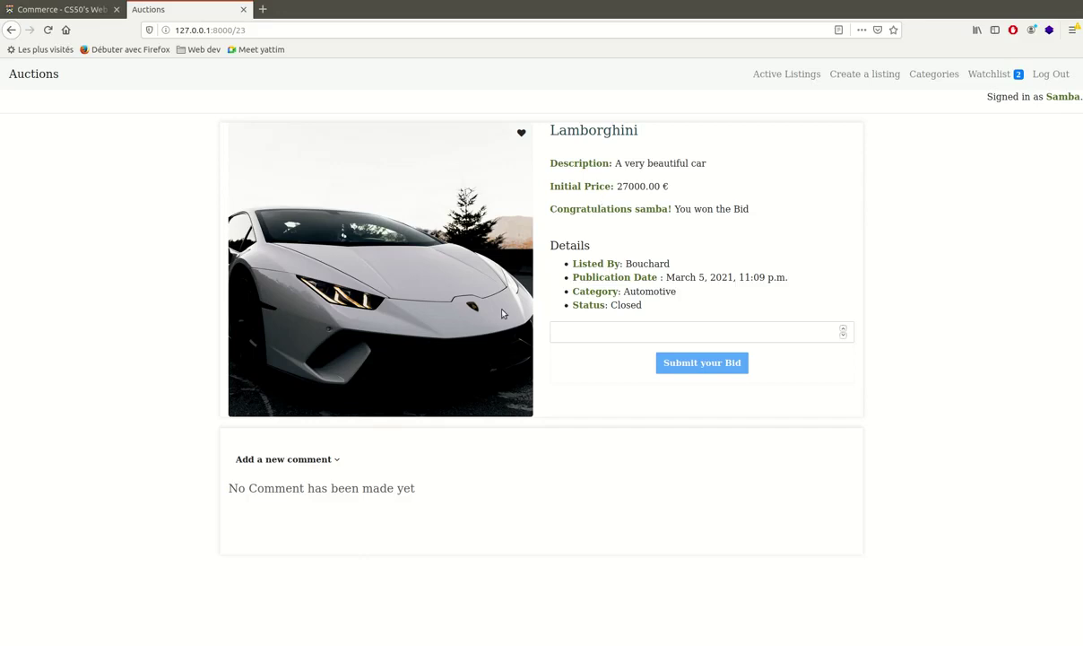
pyautogui.click(328, 460)
pyautogui.scroll(-1, 466, 449)
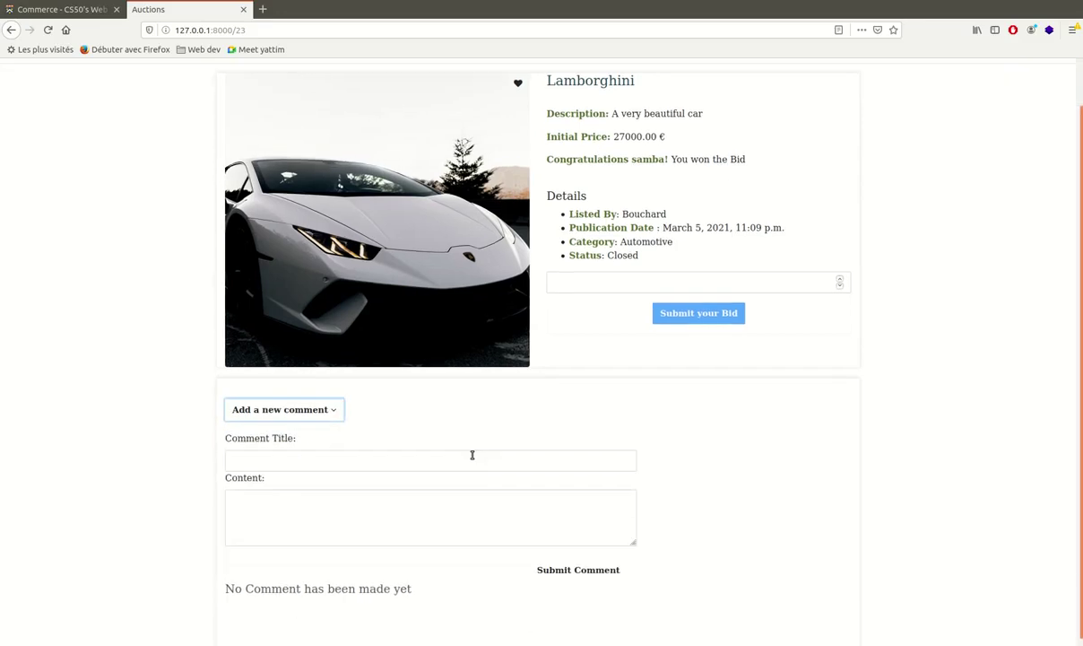
pyautogui.click(436, 454)
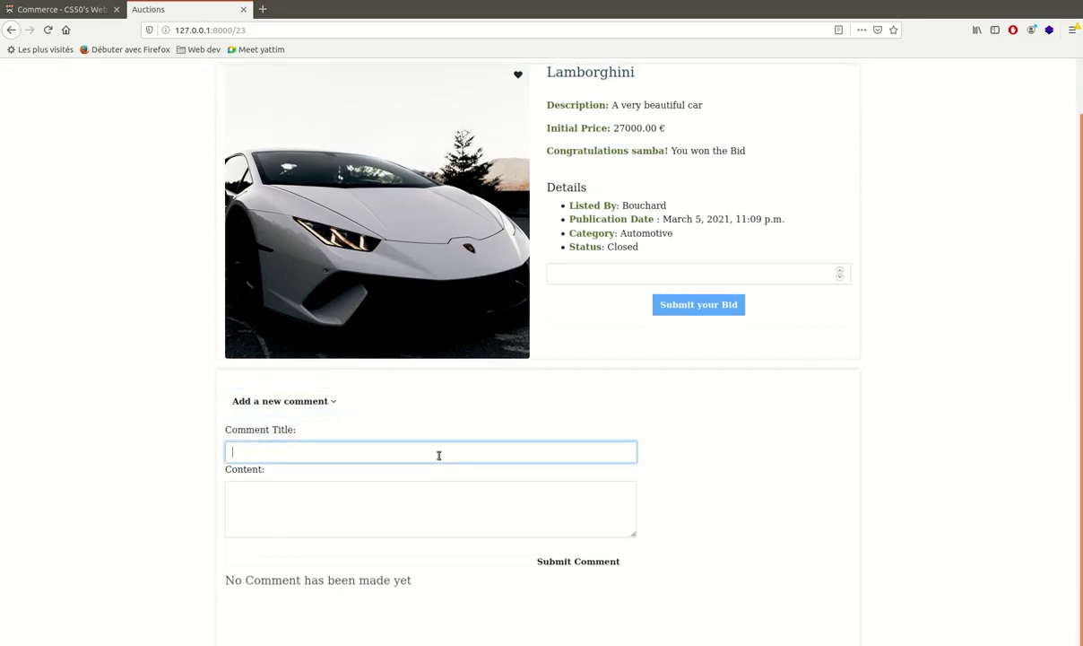
pyautogui.write('Ax')
pyautogui.press('BackSpace')
# Step: Enter 'I am happy thanks.' as content, submit the comment, and view the watchlist
pyautogui.click(275, 510)
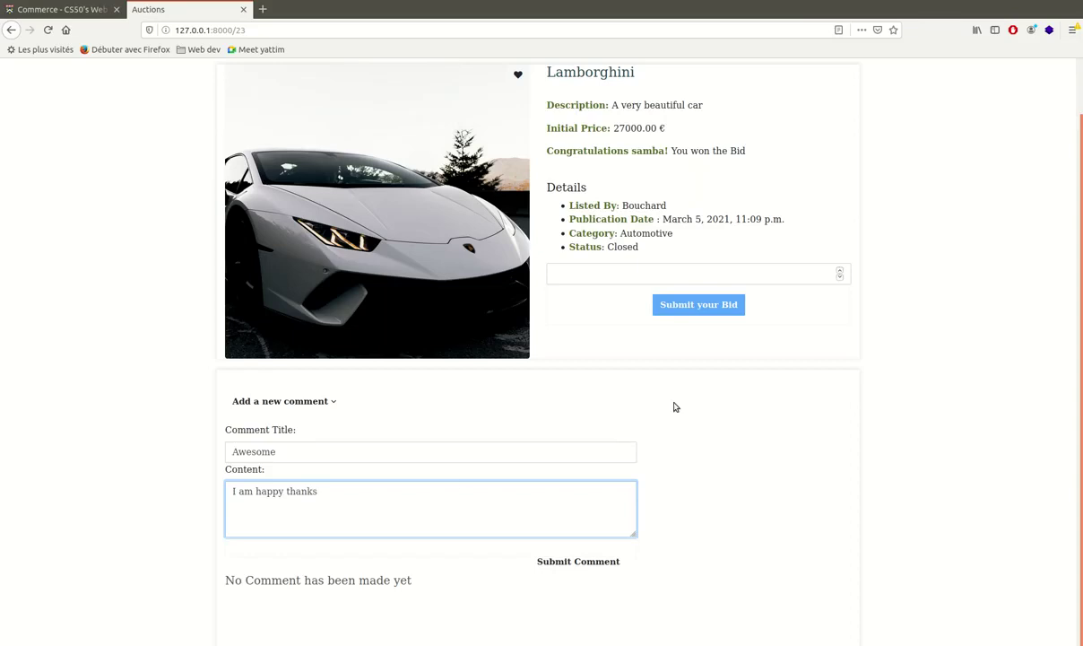
pyautogui.write('.')
pyautogui.click(602, 562)
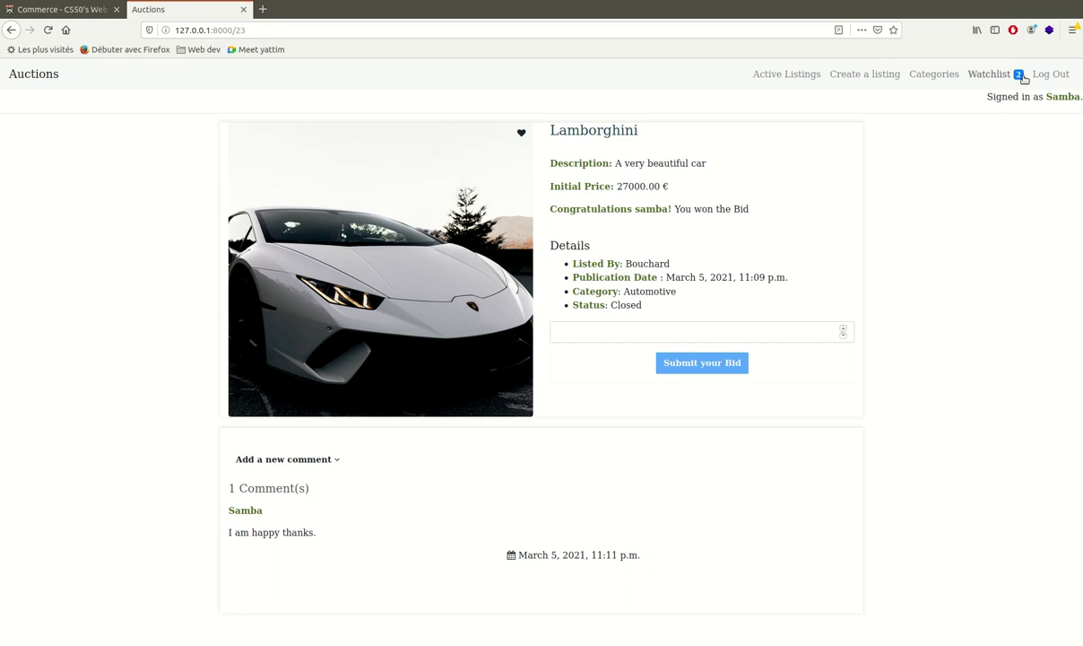
pyautogui.click(993, 77)
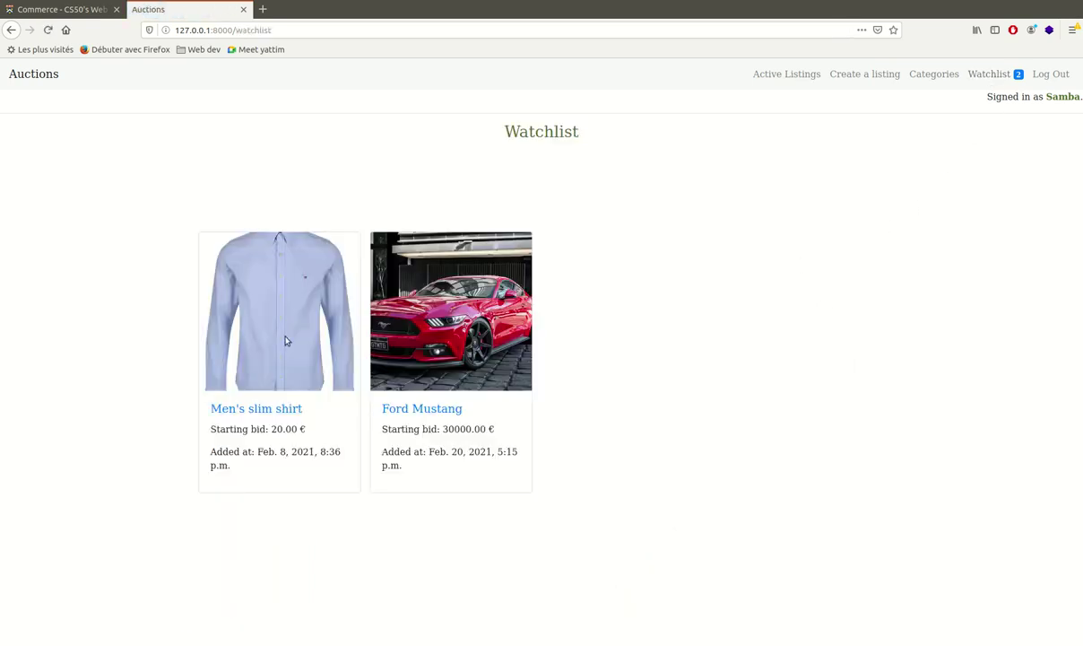
# Step: View the Ford Mustang, then browse Electronic Goods to the Laptop listing
pyautogui.click(435, 411)
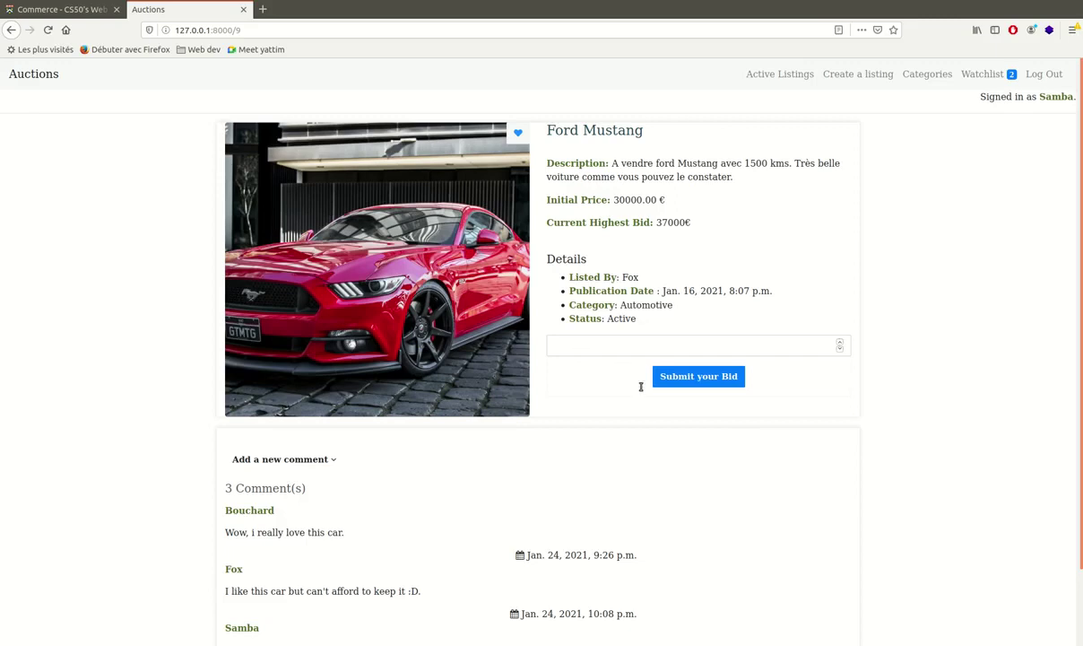
pyautogui.click(918, 75)
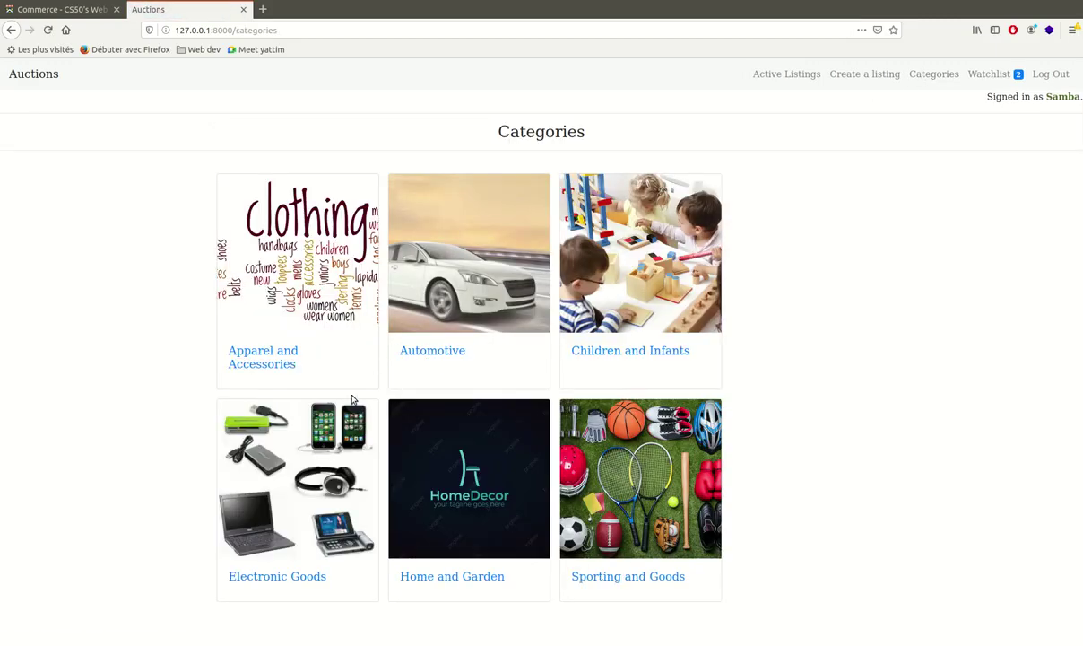
pyautogui.click(298, 494)
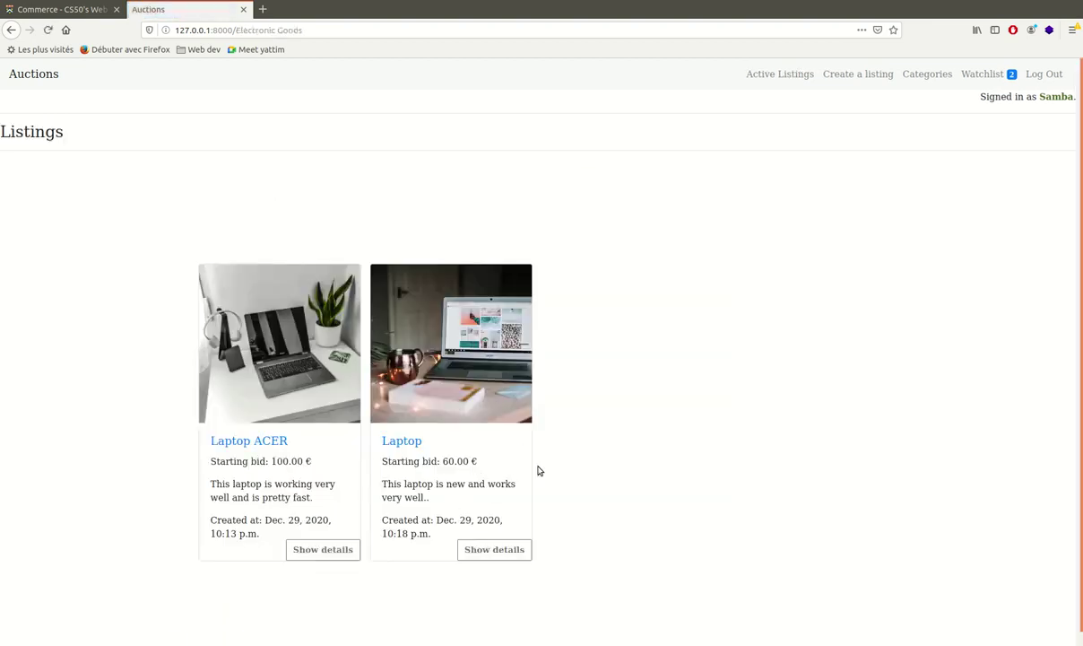
pyautogui.click(417, 442)
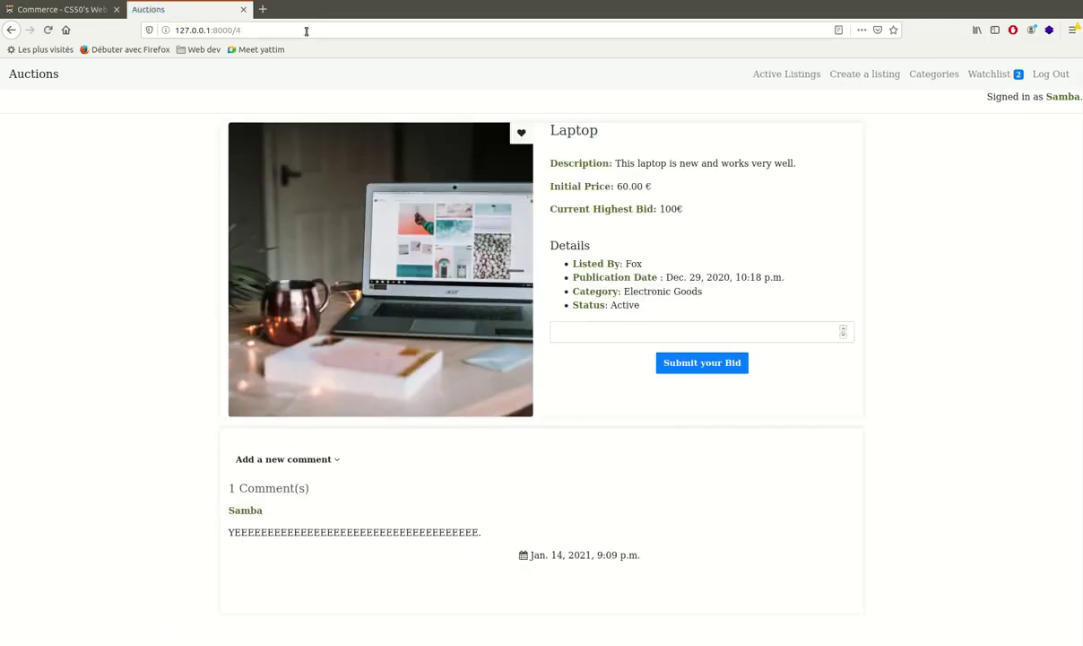
pyautogui.click(250, 29)
# Step: Go to the /admin site and open the Auctions list
pyautogui.click(257, 30)
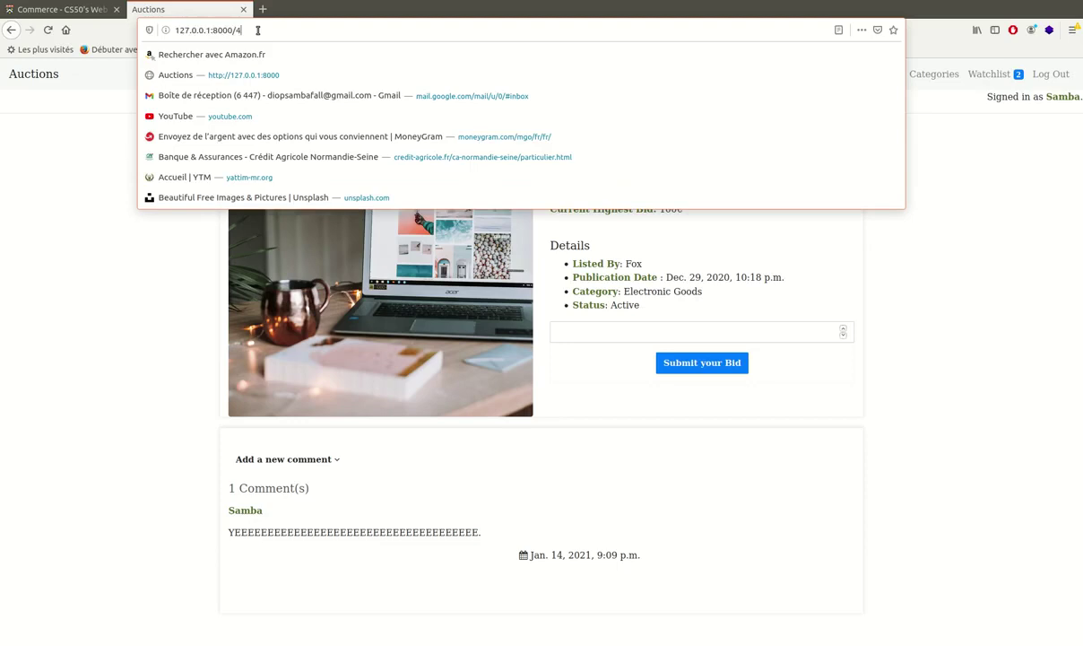
pyautogui.press('BackSpace')
pyautogui.write('a')
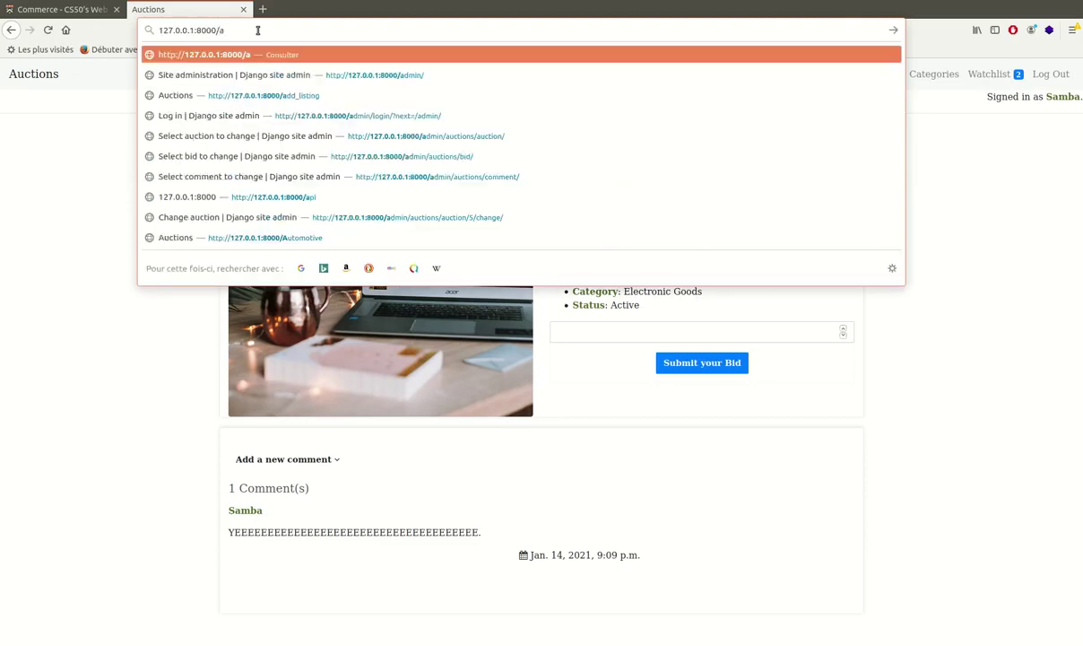
pyautogui.click(327, 76)
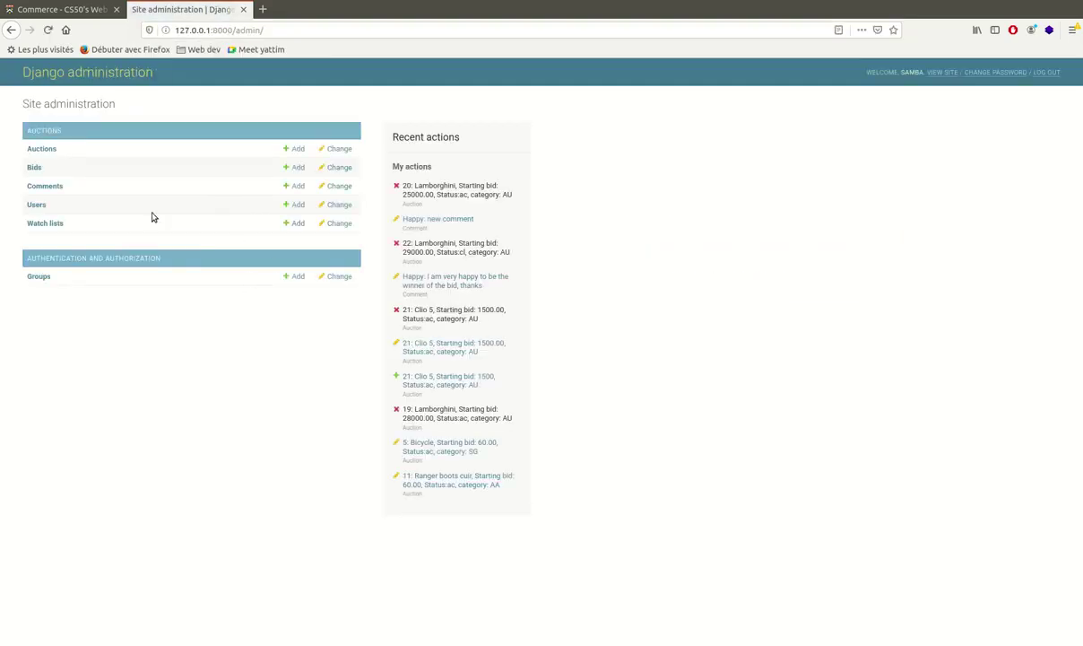
pyautogui.click(52, 150)
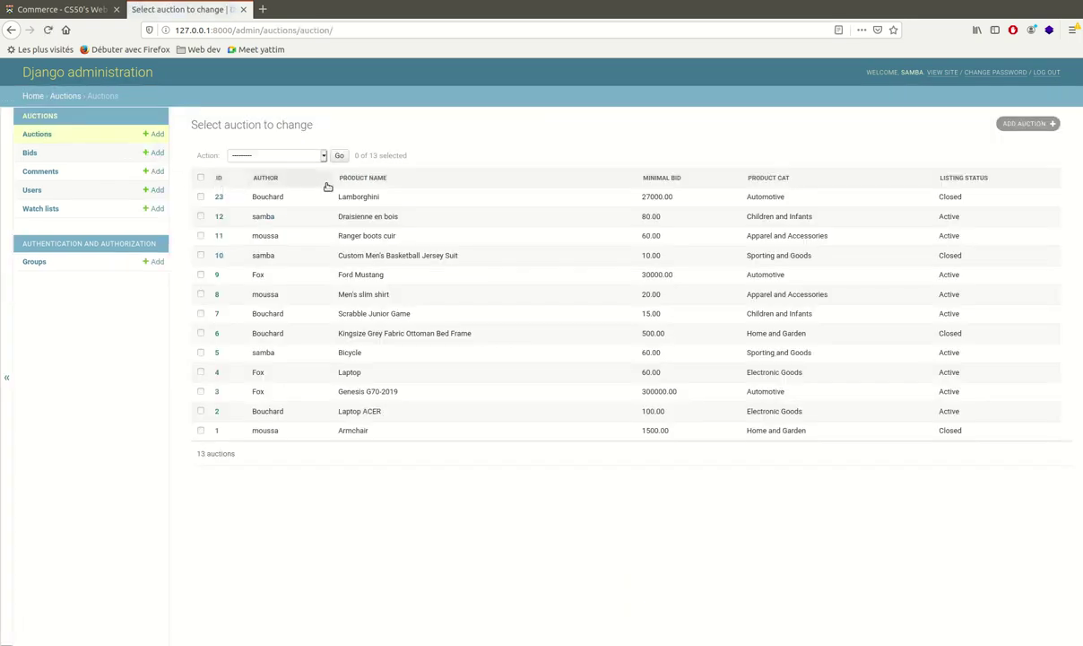
# Step: Set the Lamborghini auction to Active with a 40000 minimal bid and save
pyautogui.click(220, 197)
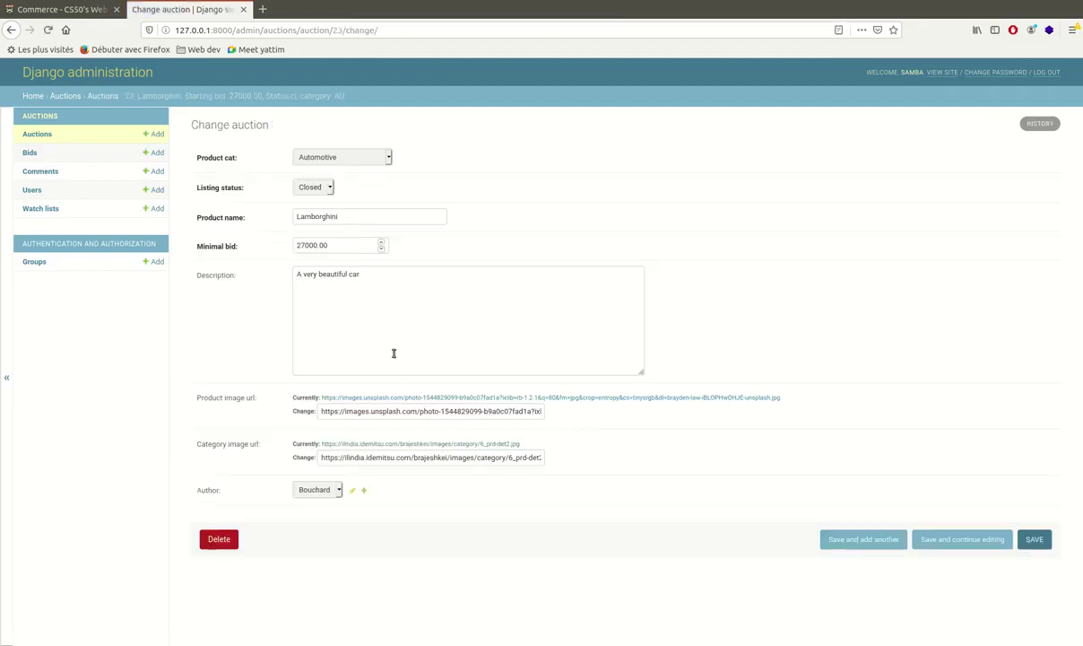
pyautogui.click(339, 244)
pyautogui.click(322, 250)
pyautogui.hotkey('ctrl', 'a')
pyautogui.write('40')
pyautogui.click(1033, 538)
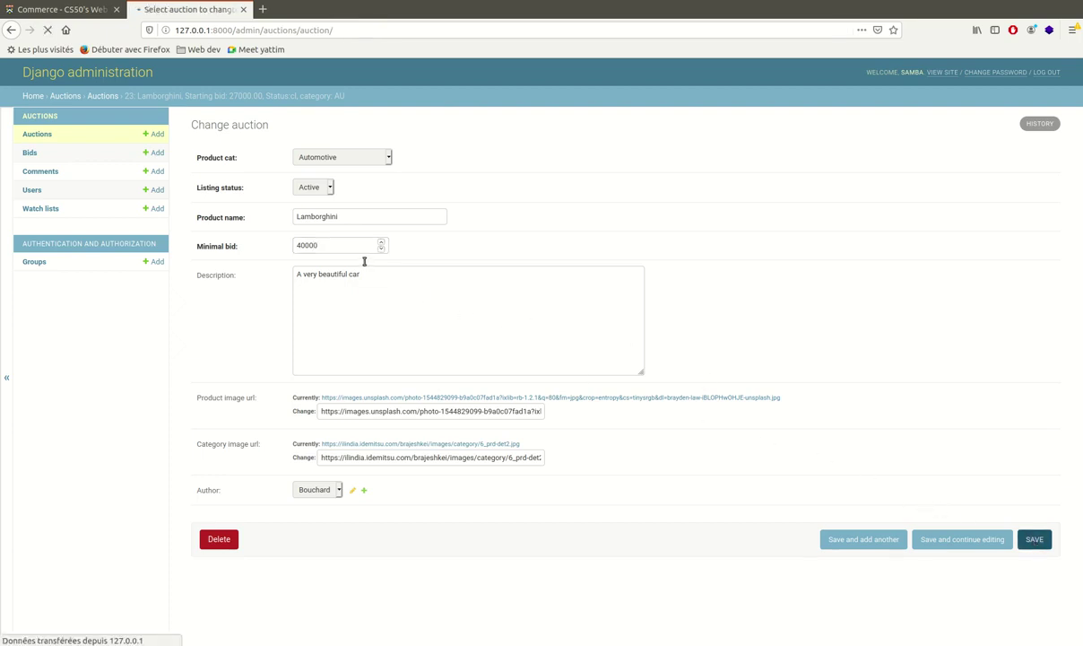
pyautogui.moveTo(642, 226); pyautogui.dragTo(675, 227)
# Step: Open bid 35, the Lamborghini's 30000.00 bid, from the Bids list, then the Comments list
pyautogui.click(563, 253)
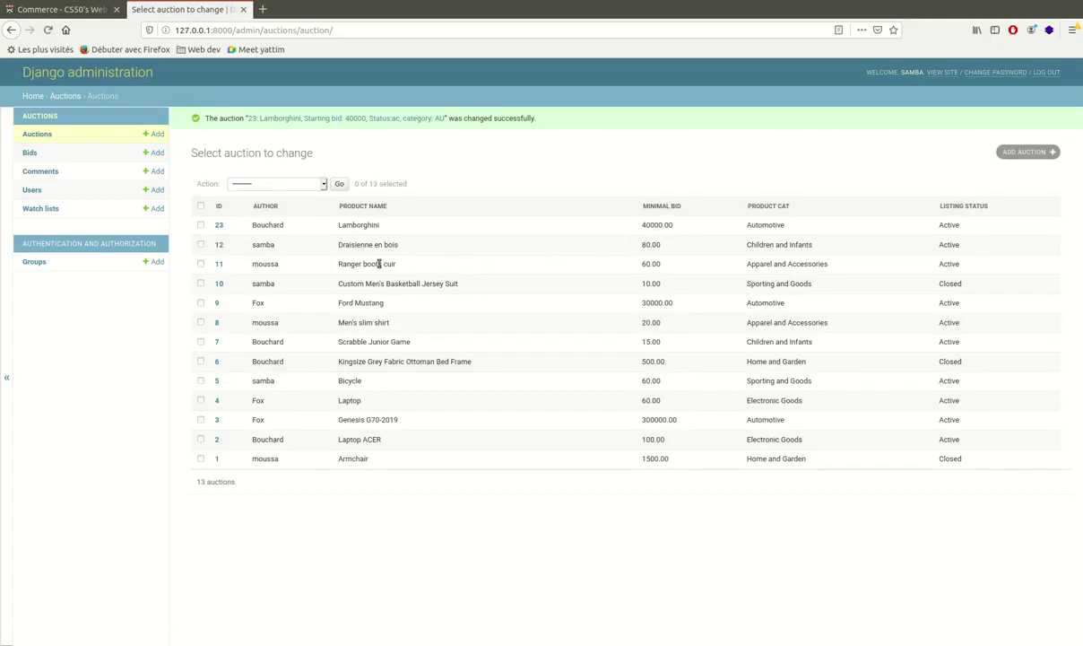
pyautogui.click(31, 154)
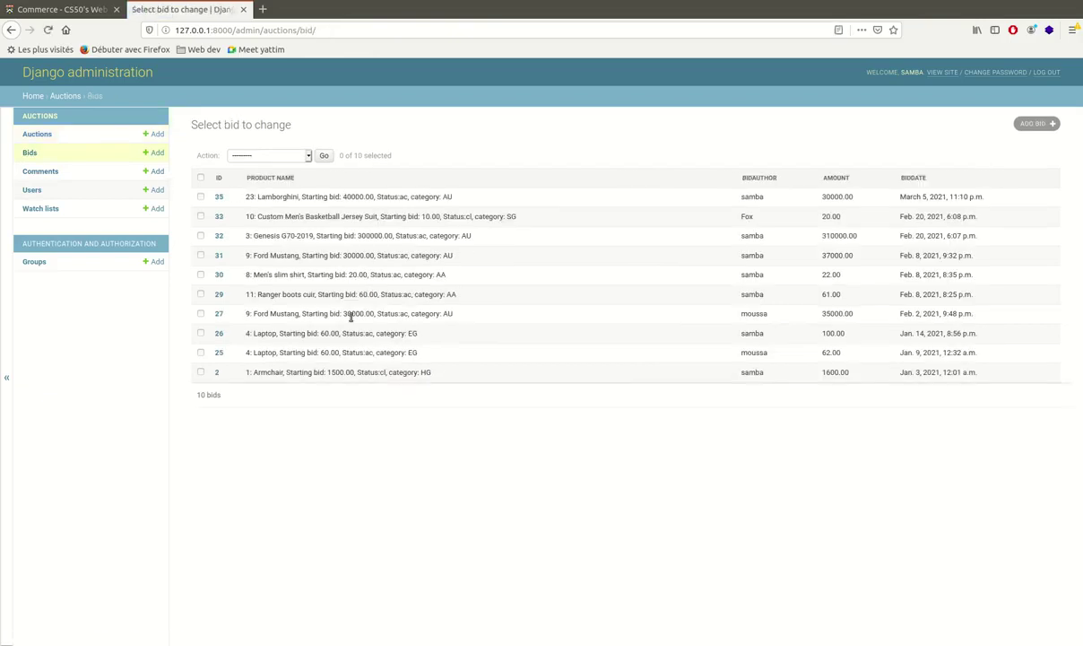
pyautogui.click(218, 196)
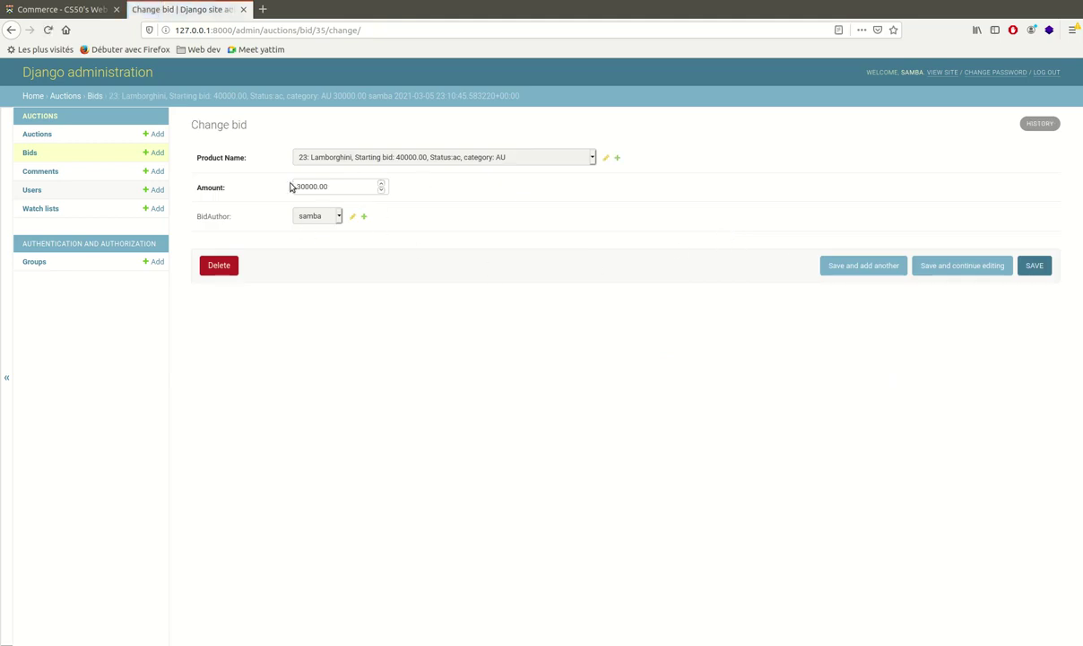
pyautogui.click(38, 172)
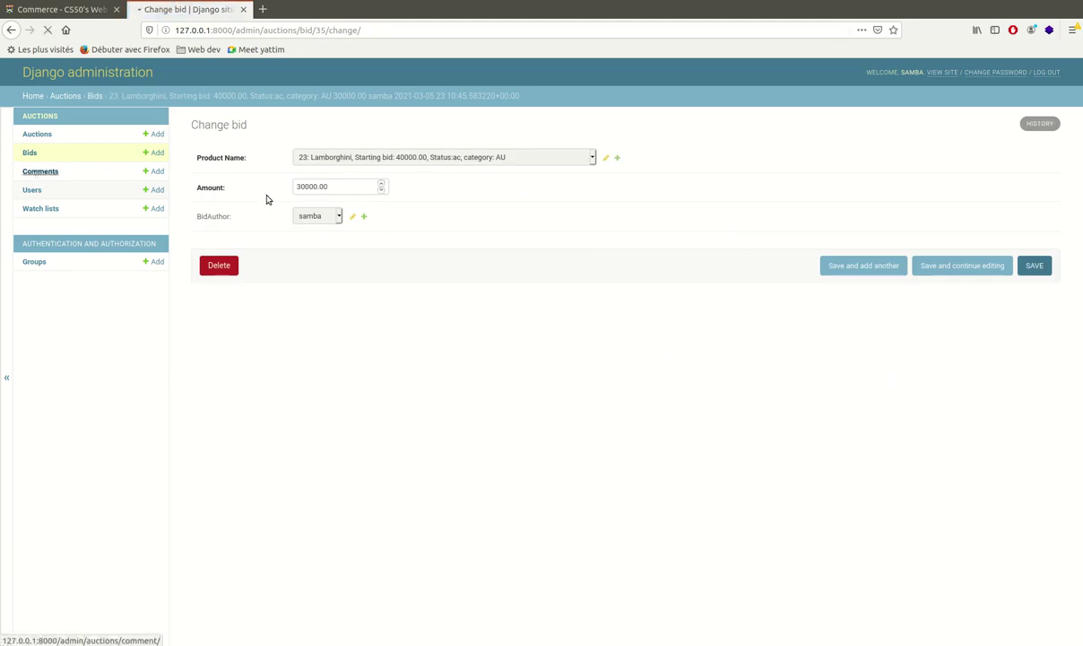